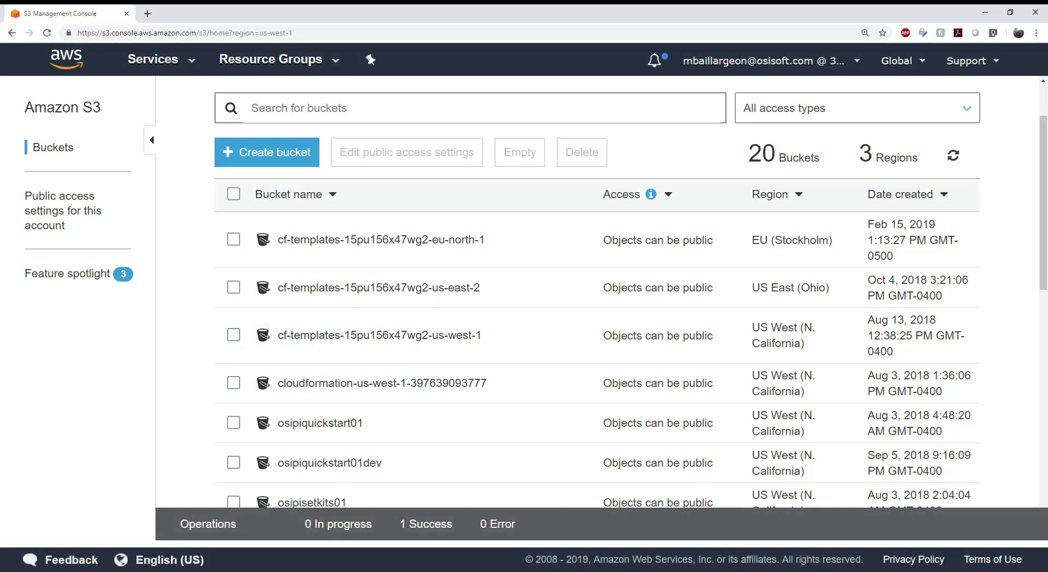
- Create the S3 bucket 'osisoft-turbineefficiency' with default options and permissions
left_click(256, 152)
left_click(263, 268)
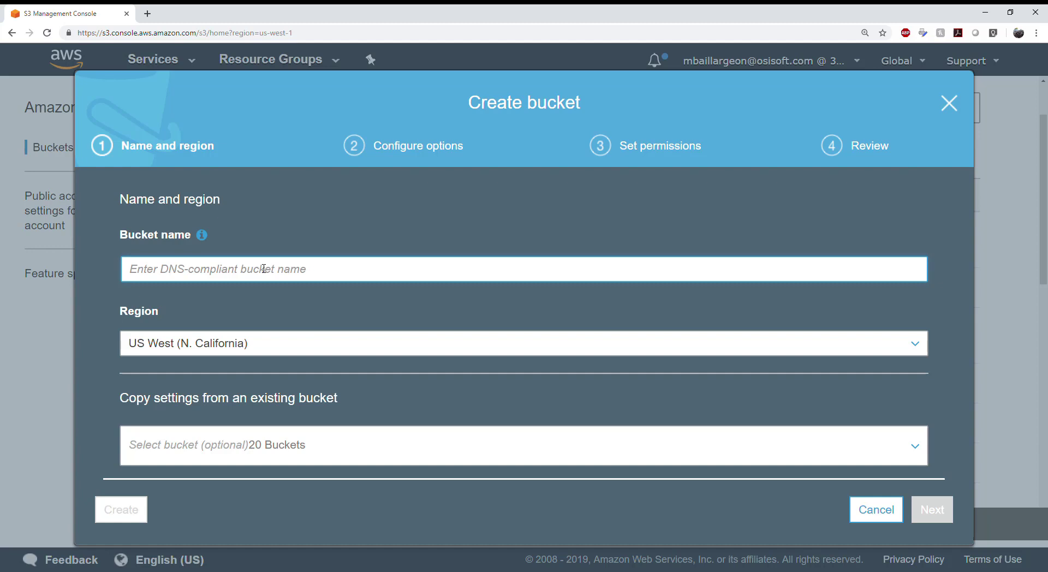
type("osis")
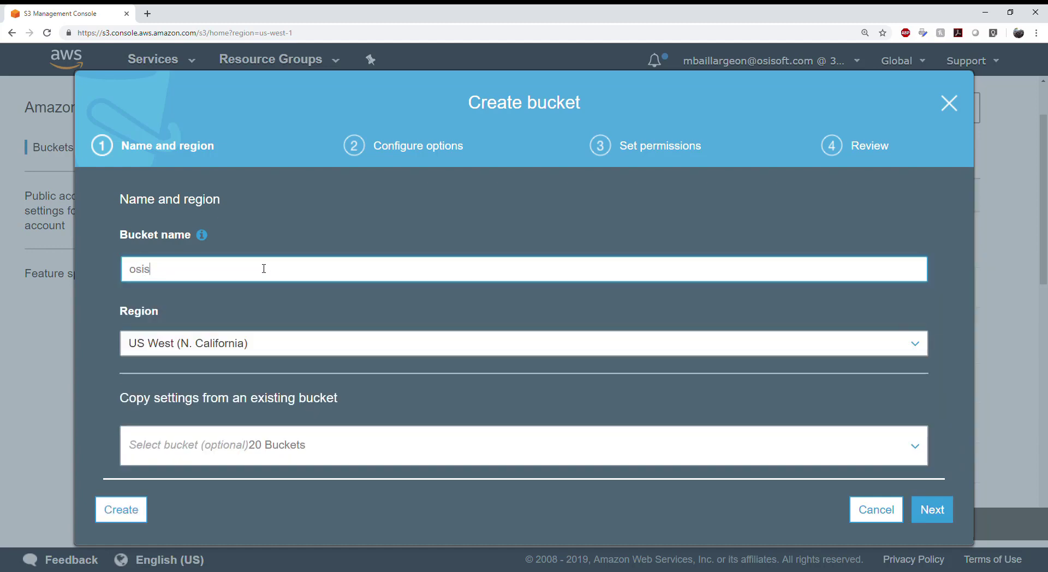
type("oft-turbineefficiency")
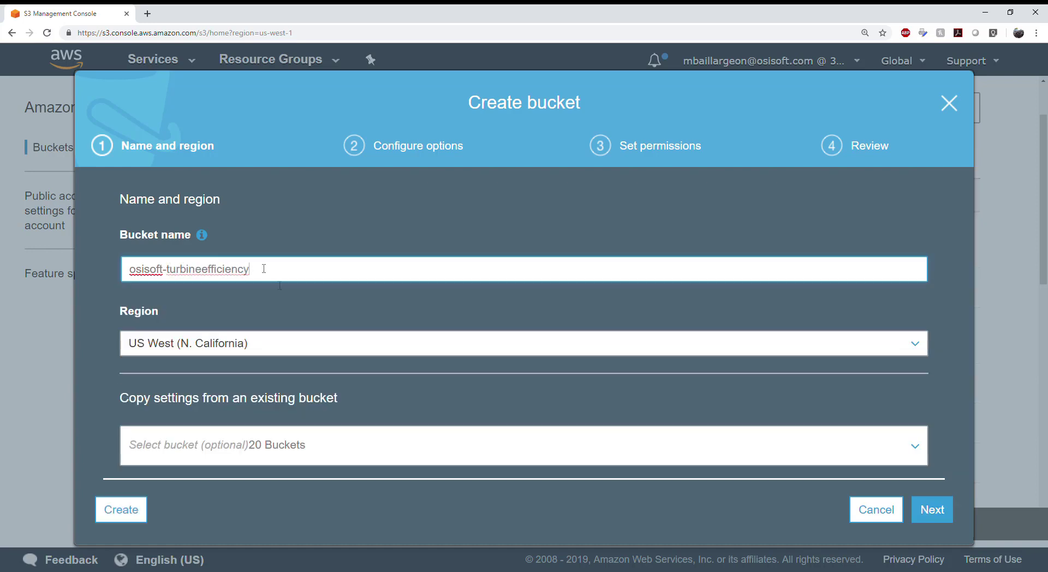
left_click(937, 511)
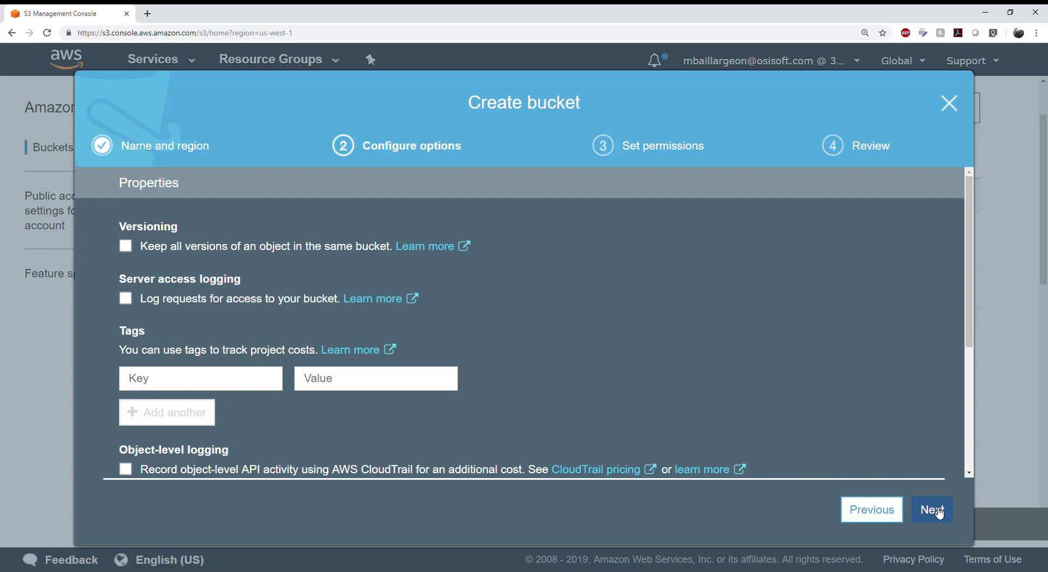
left_click(938, 510)
left_click(937, 511)
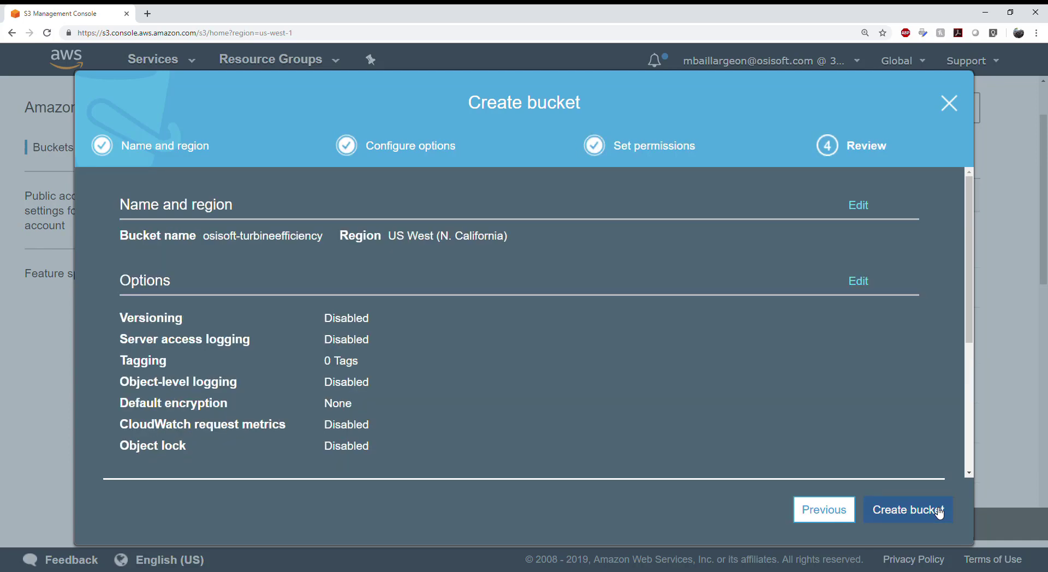
left_click(938, 511)
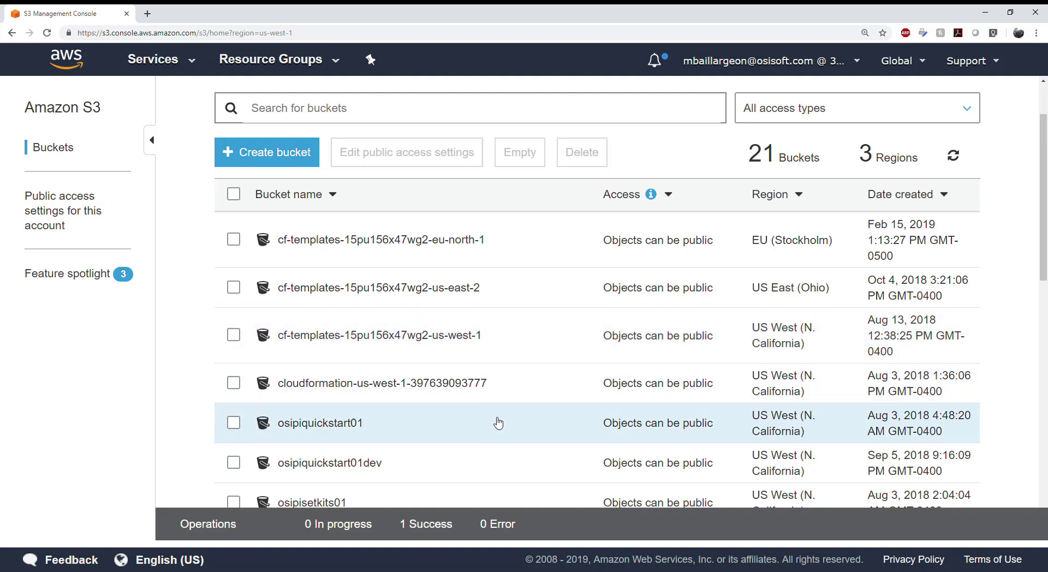
- Scroll through the Live Library 'Configure Amazon S3 target' procedure
scroll(500, 427, "down", 3)
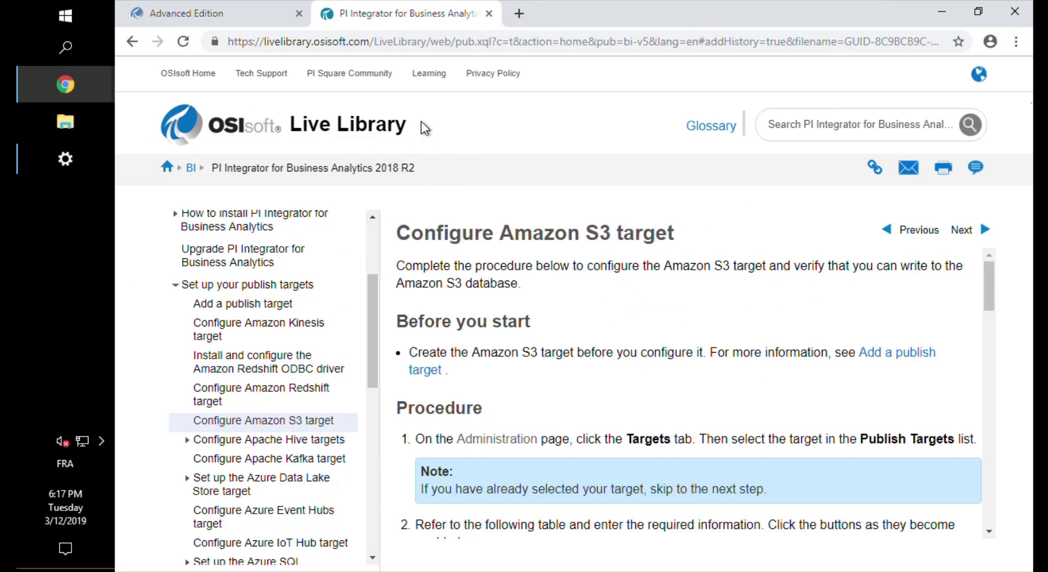
- Add a publish target named 'Amazon S3' of type Amazon S3 under Administration > Targets
left_click(243, 19)
left_click(133, 68)
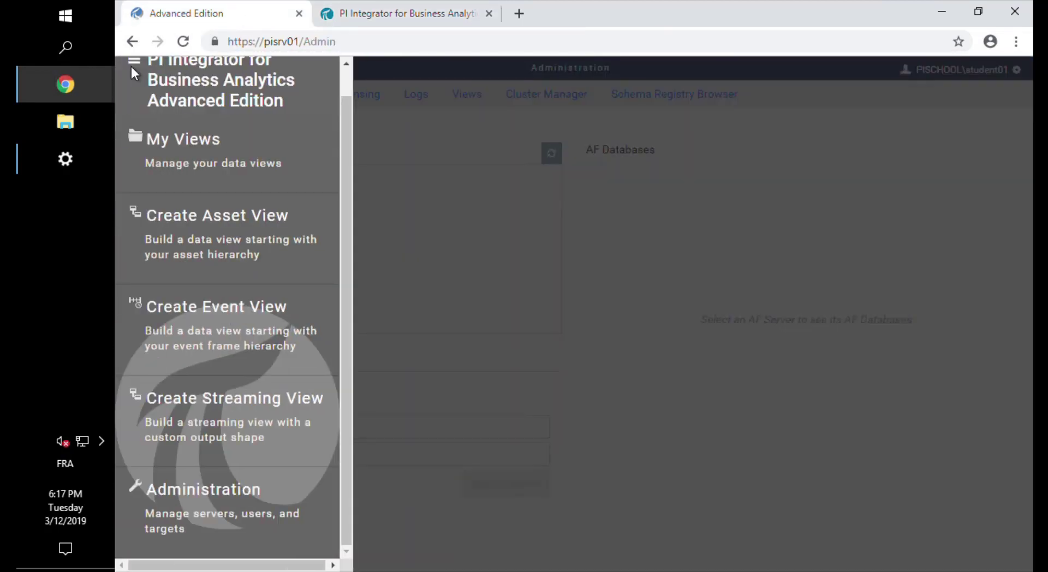
left_click(257, 494)
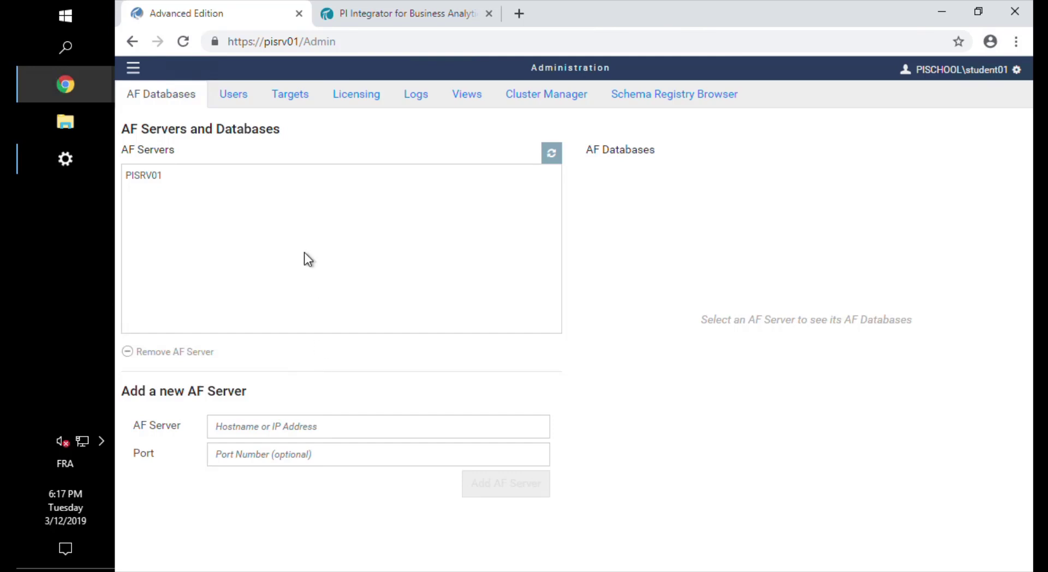
left_click(297, 103)
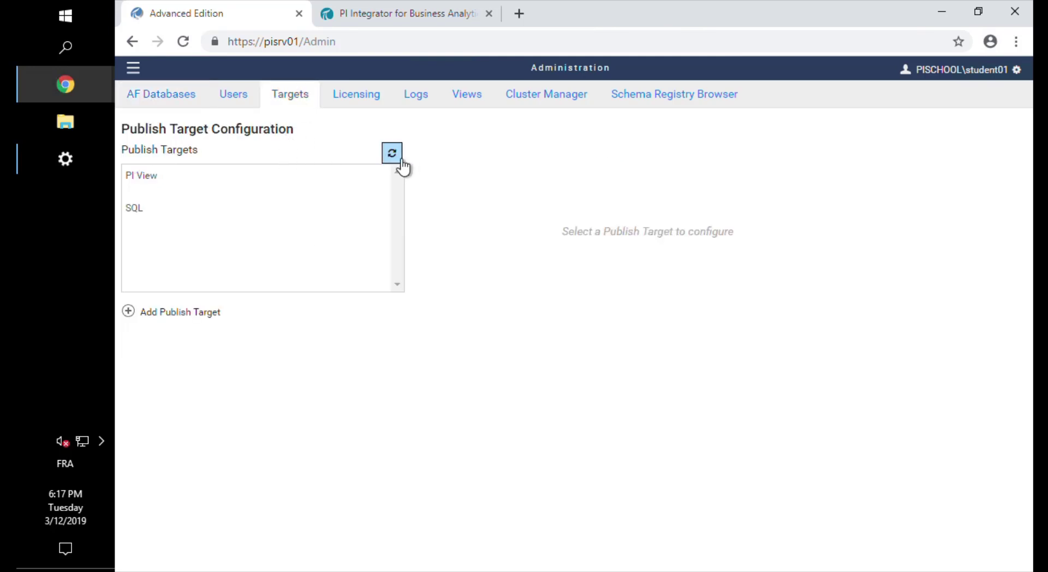
left_click(199, 311)
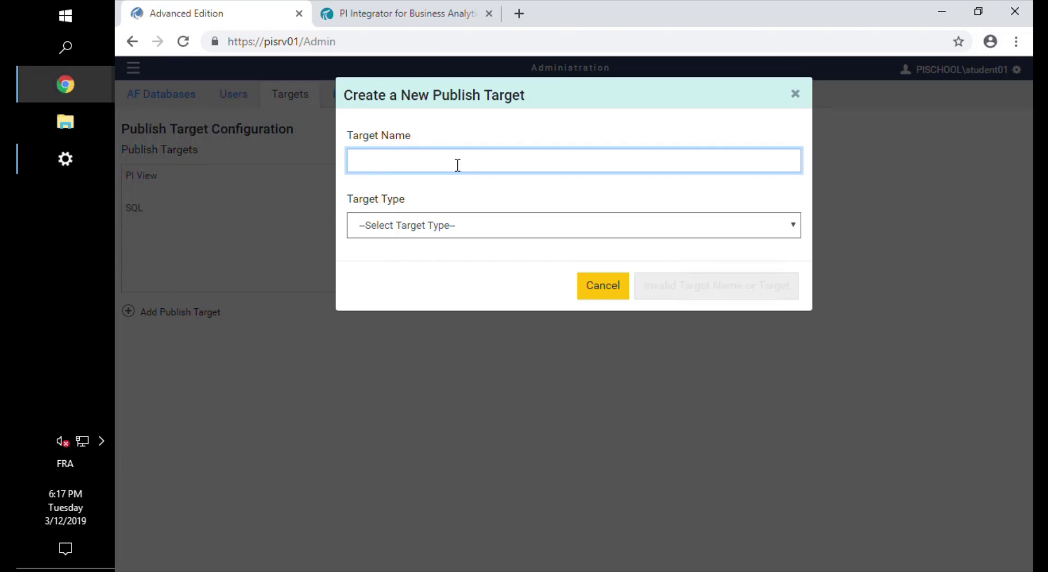
type("Amazon S3")
left_click(477, 221)
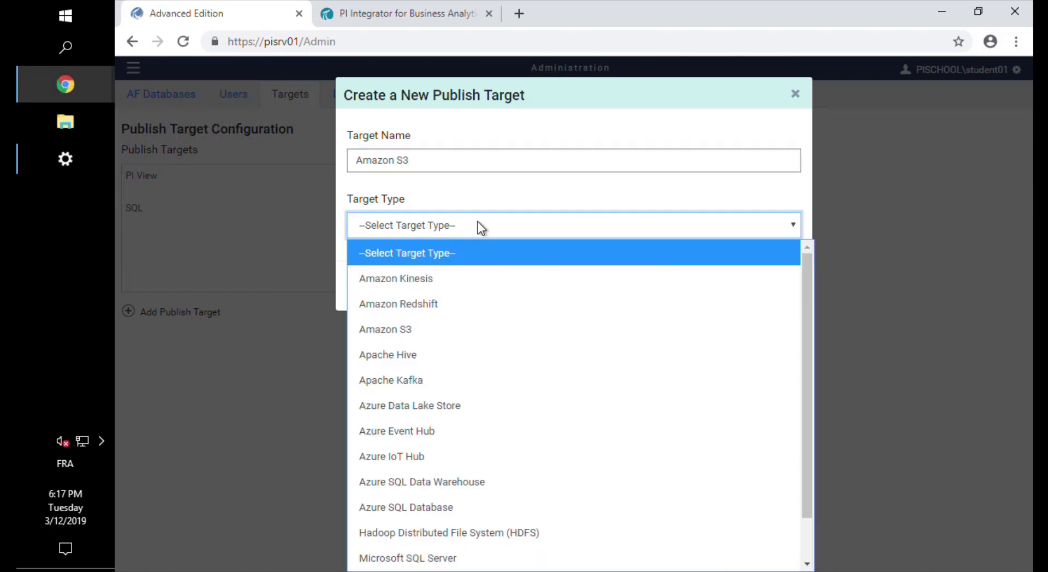
left_click(441, 328)
left_click(739, 294)
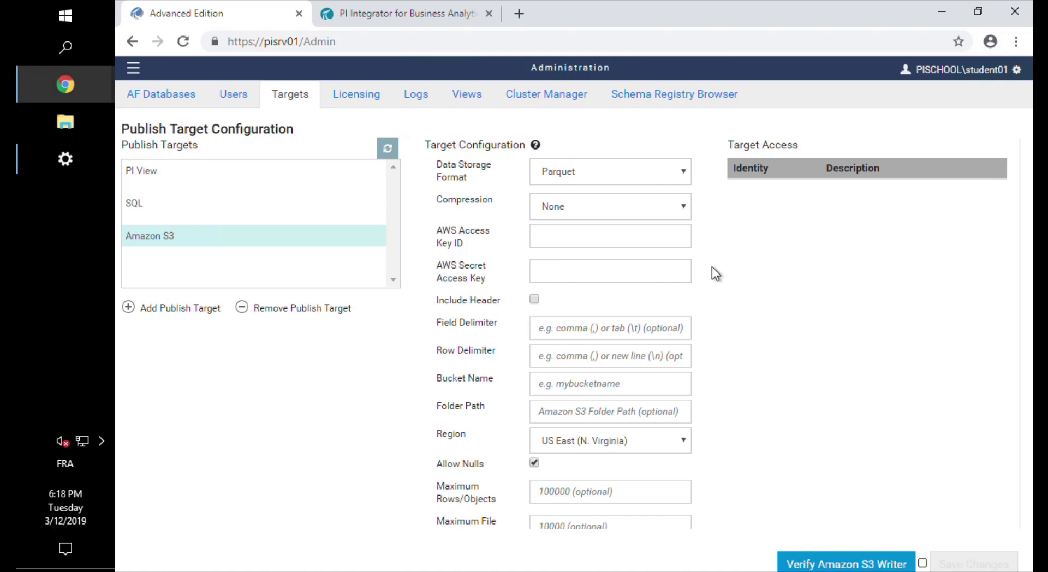
- Paste the AWS access key ID and secret access key, verify the S3 writer, and save
left_click(671, 244)
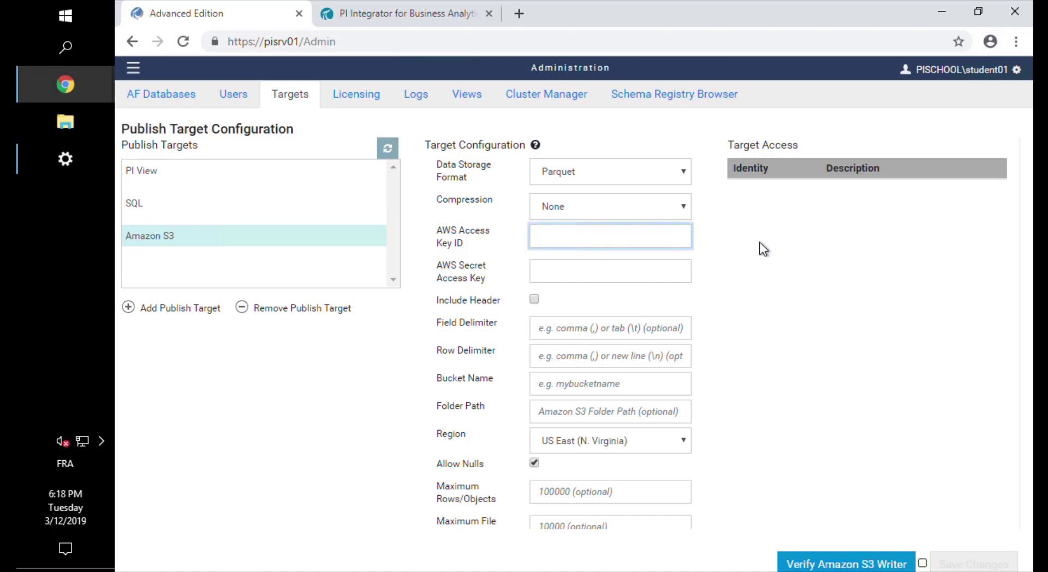
key("ctrl+v")
key("ctrl+v")
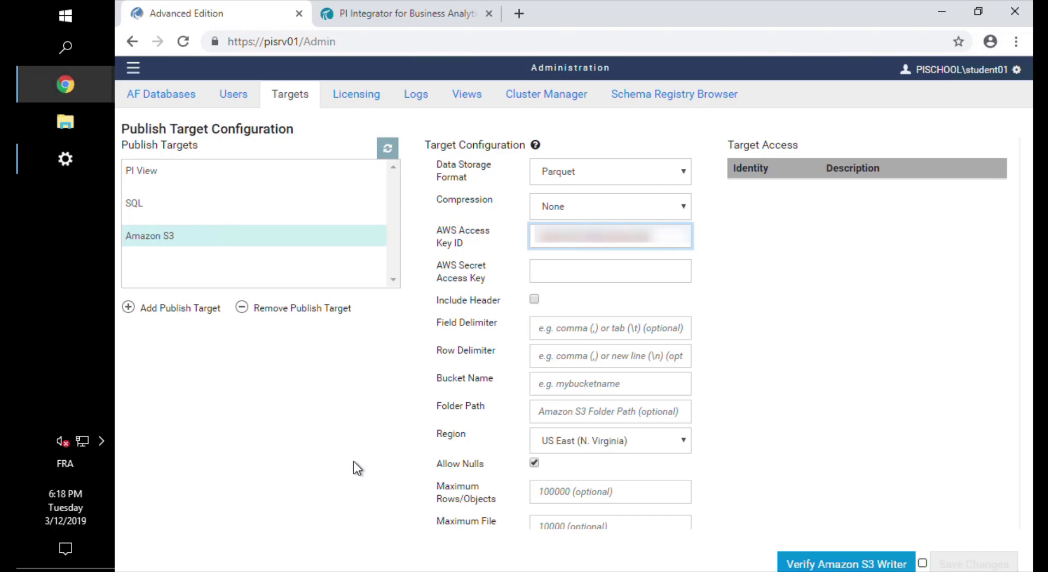
left_click(636, 279)
key("ctrl+v")
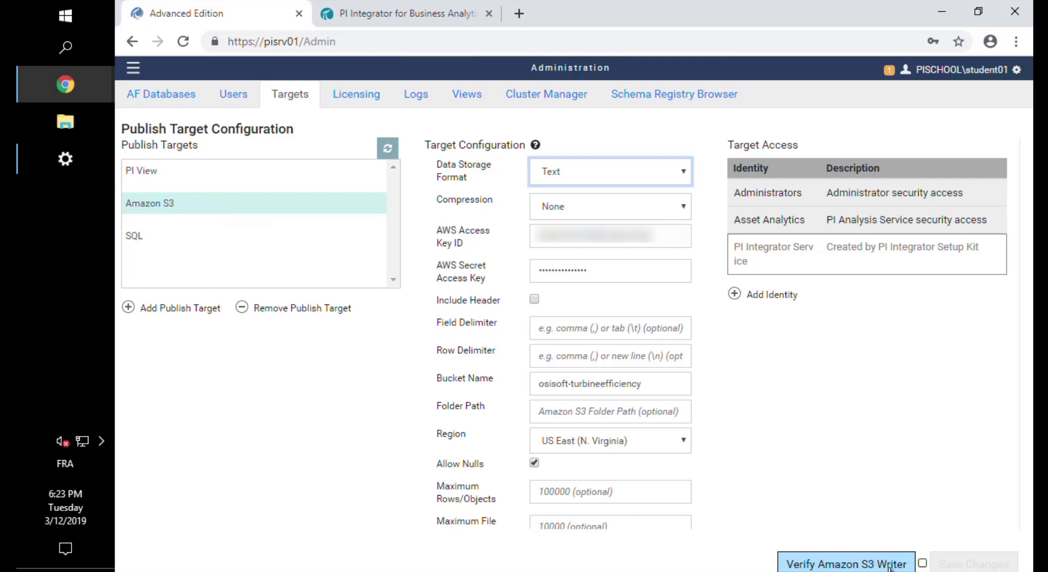
left_click(846, 562)
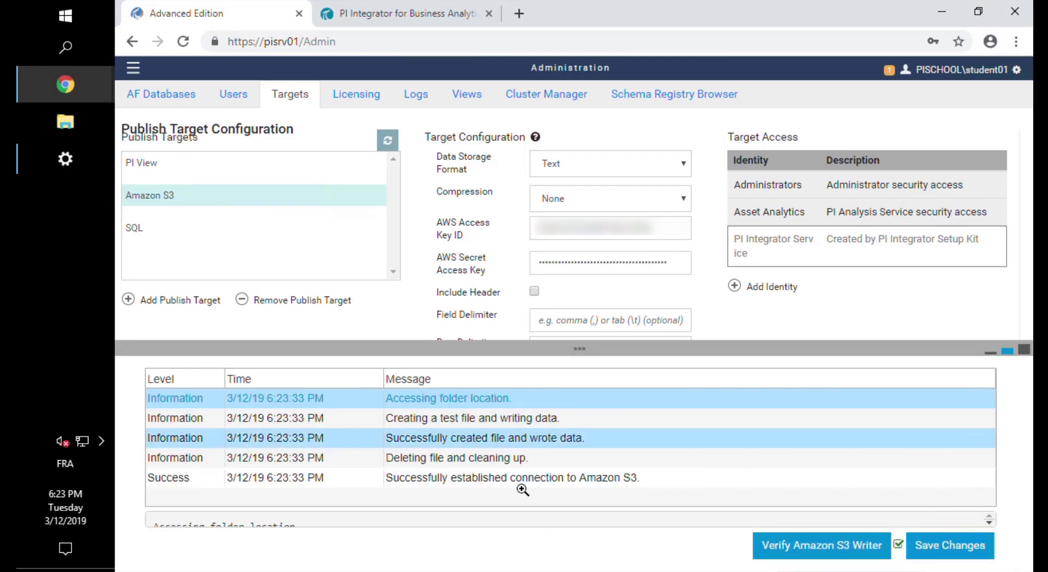
left_click(519, 480)
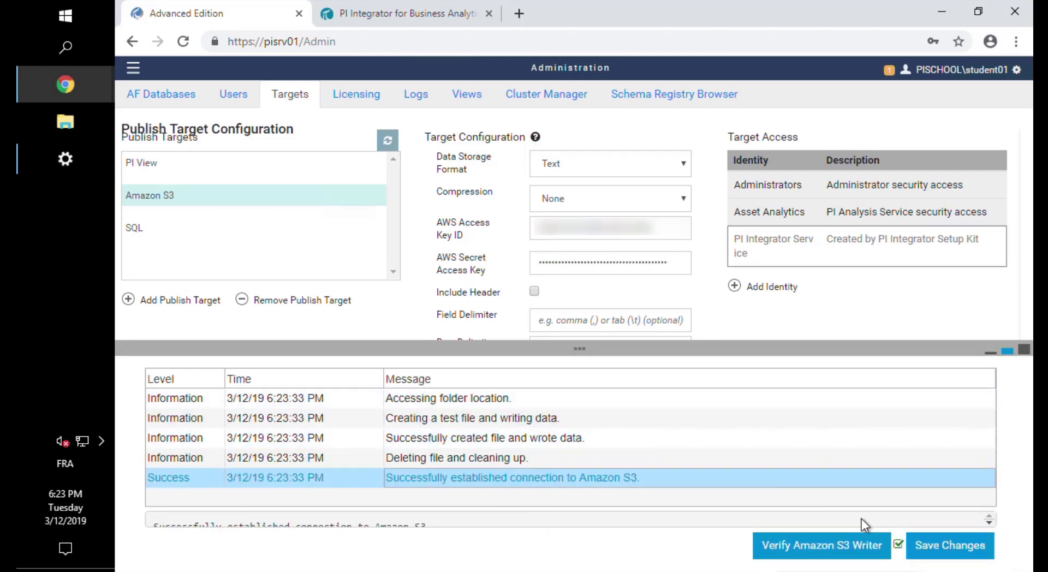
left_click(940, 545)
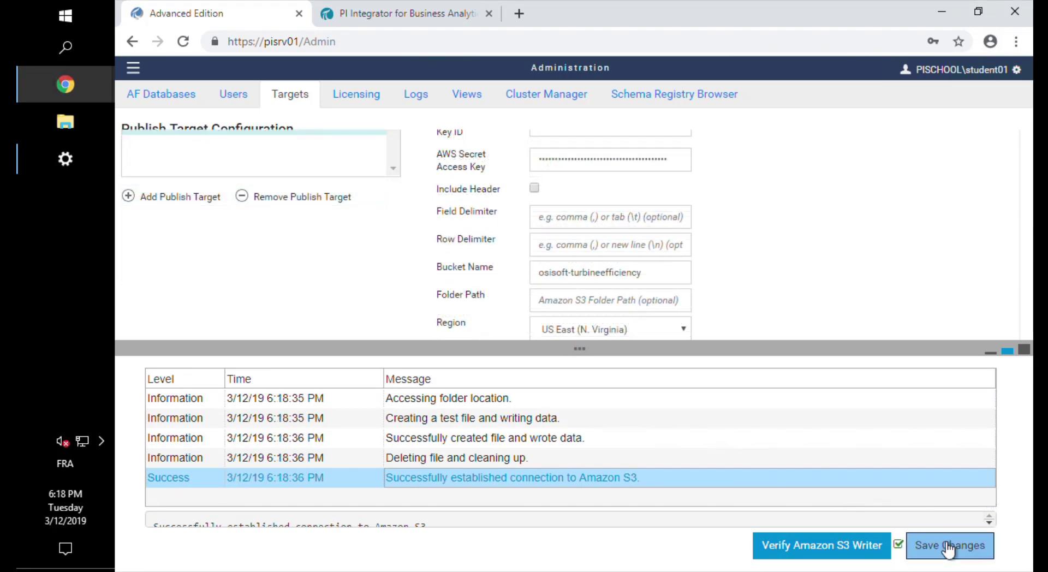
- Save the S3 target and make an editable copy of Turbine Efficiency named 'Turbine Efficiency - S3 Bucket'
left_click(934, 543)
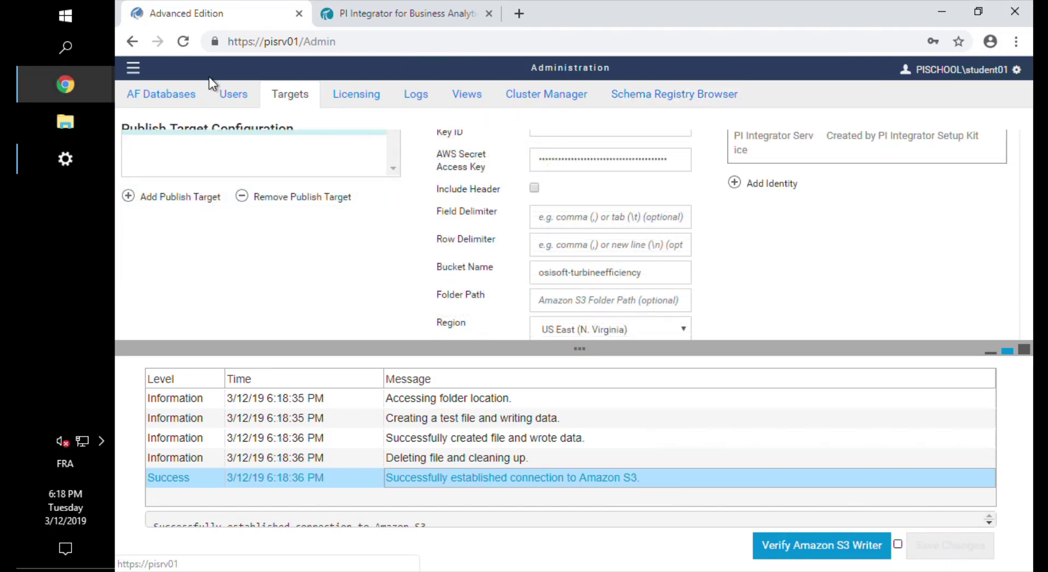
left_click(137, 75)
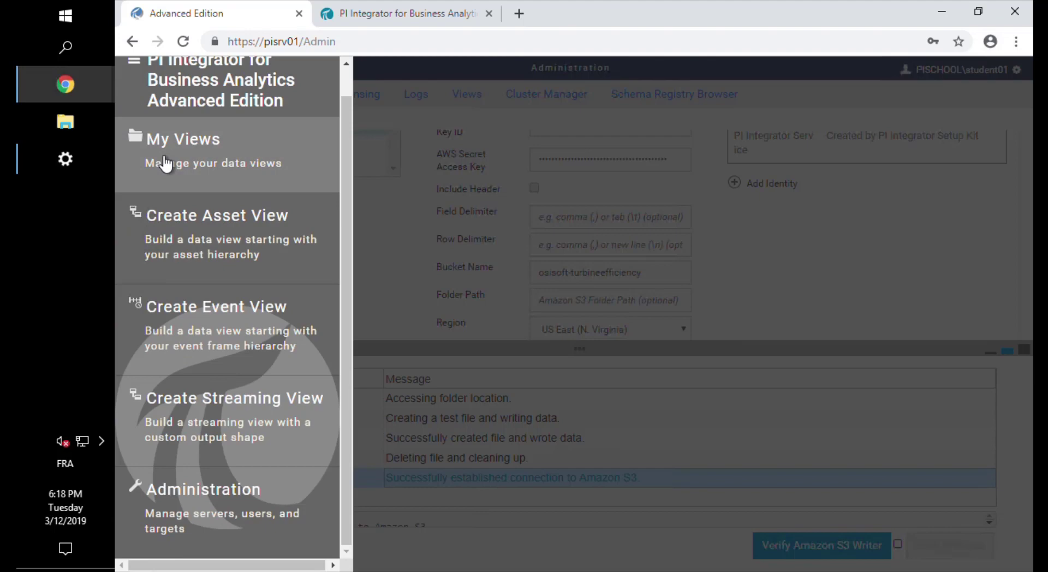
left_click(158, 152)
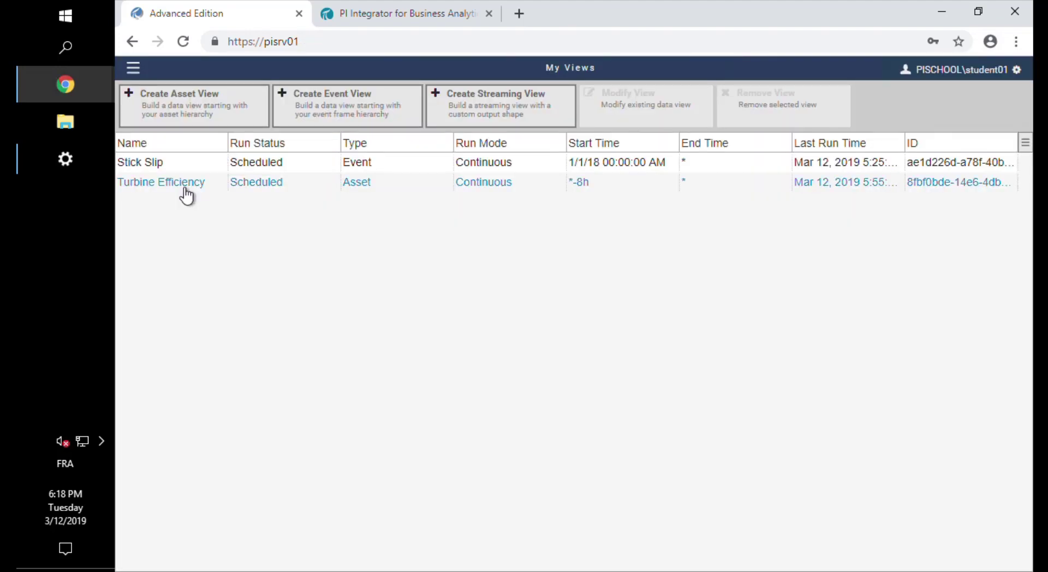
left_click(184, 188)
left_click(660, 109)
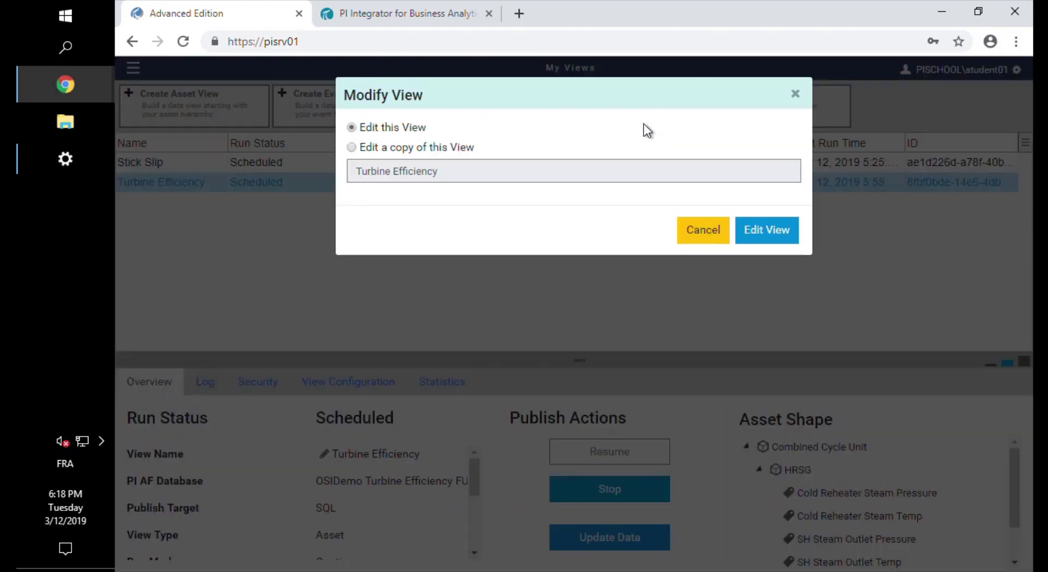
left_click(479, 160)
type("- S3 Bucket")
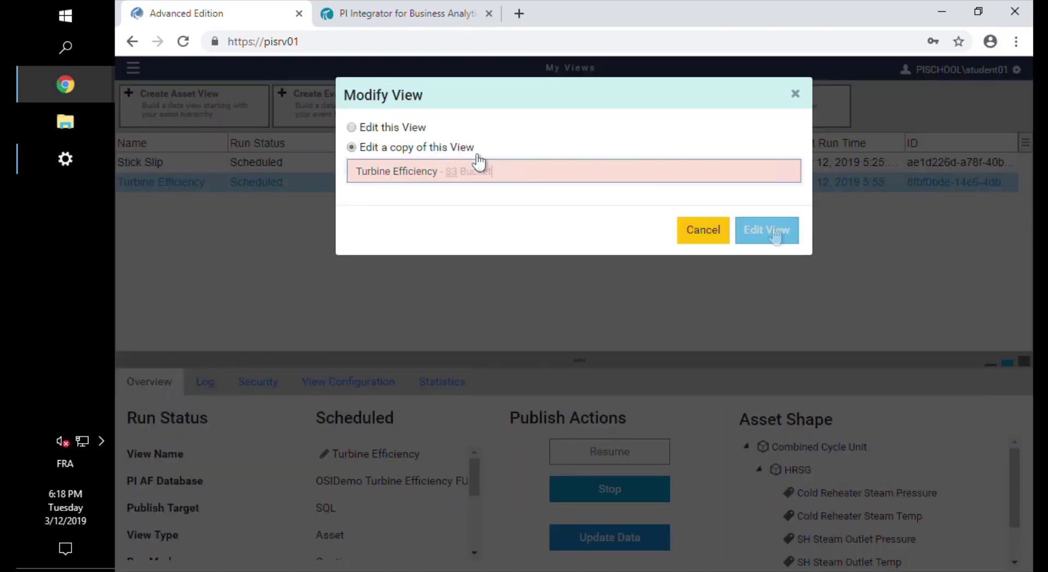
left_click(768, 231)
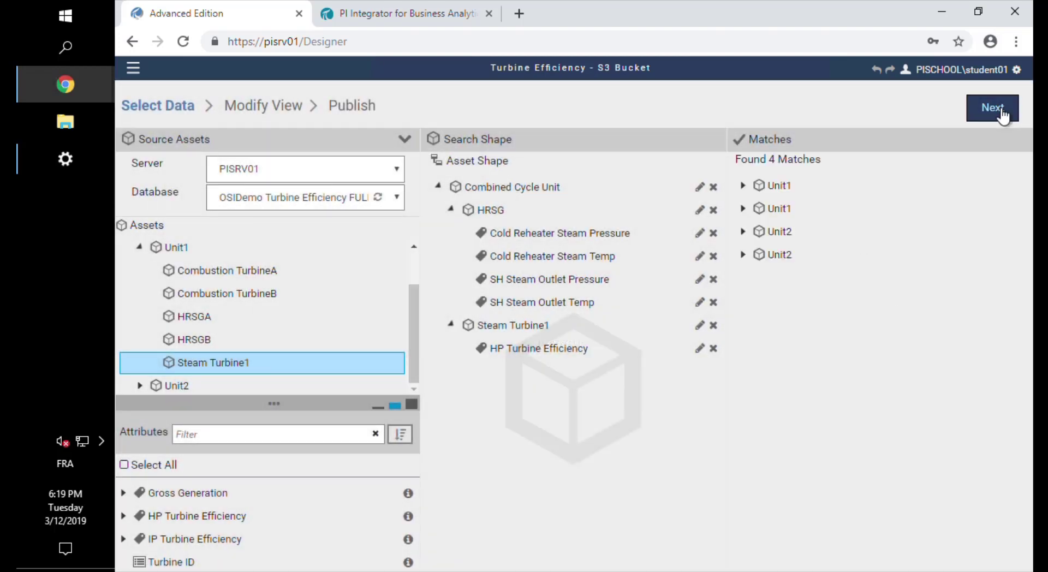
- Publish the copied view to the Amazon S3 target with Run Once
left_click(998, 108)
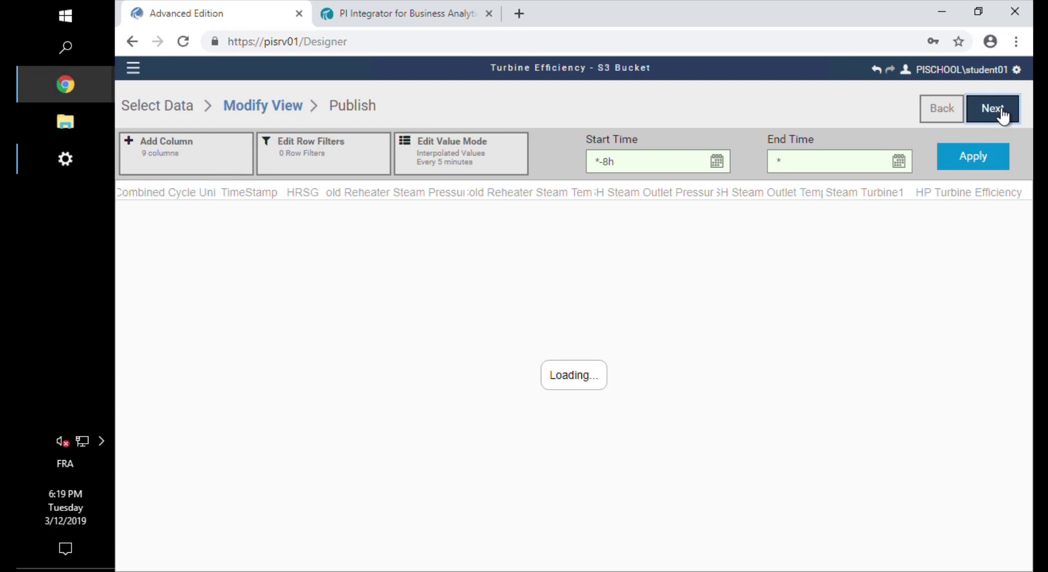
left_click(1000, 112)
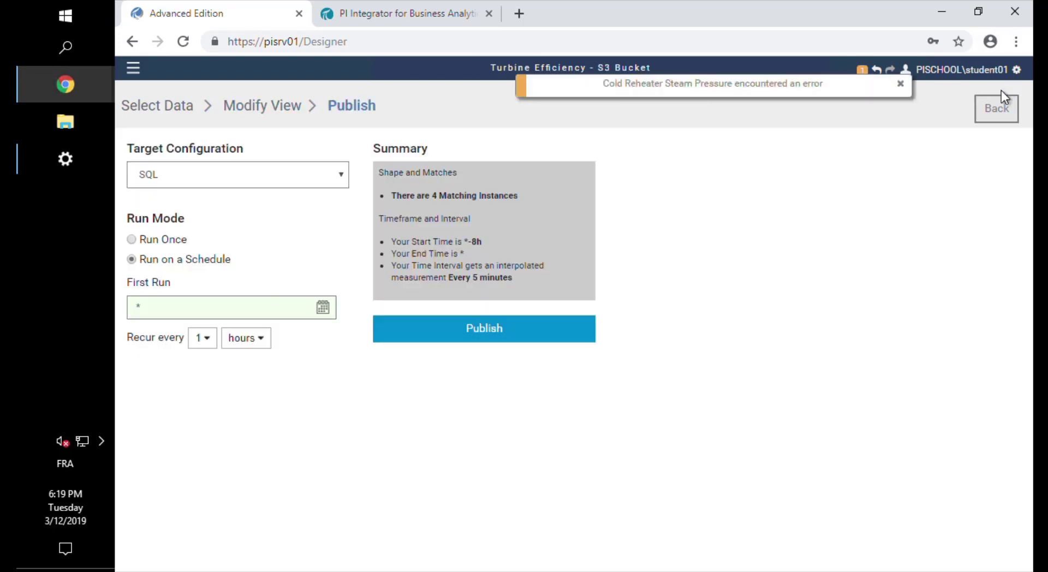
left_click(217, 179)
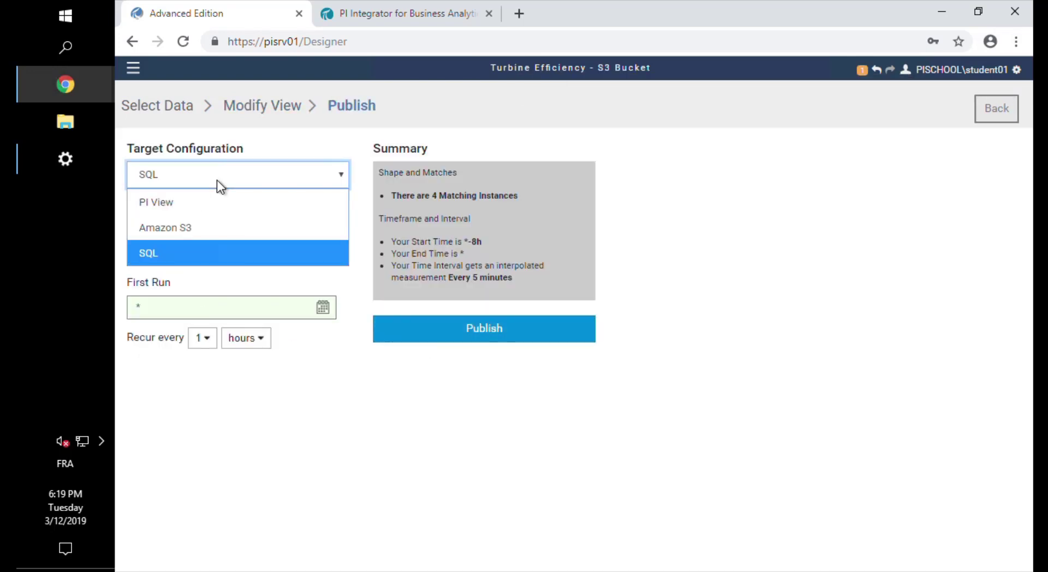
left_click(203, 235)
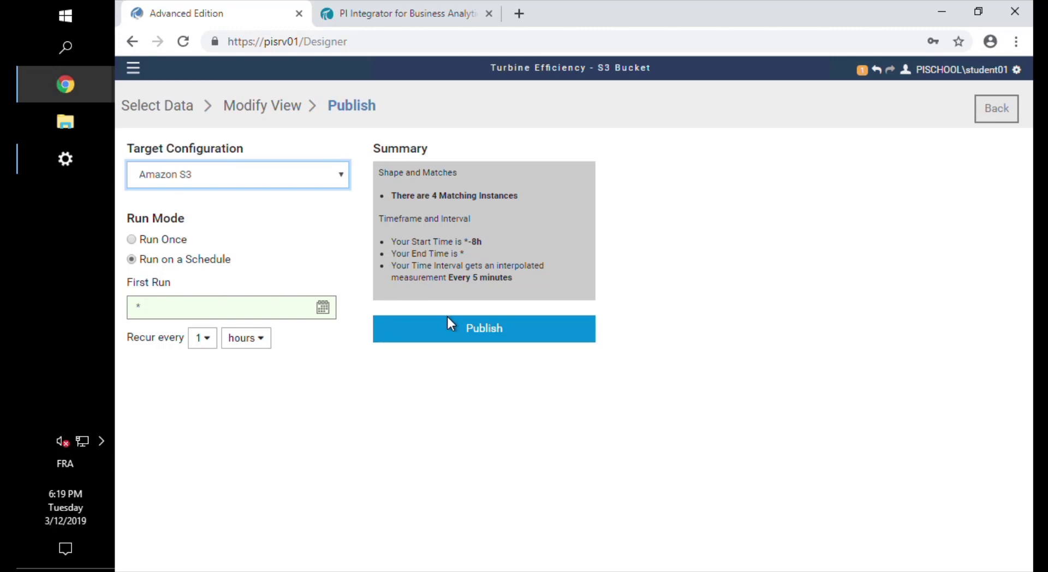
left_click(132, 240)
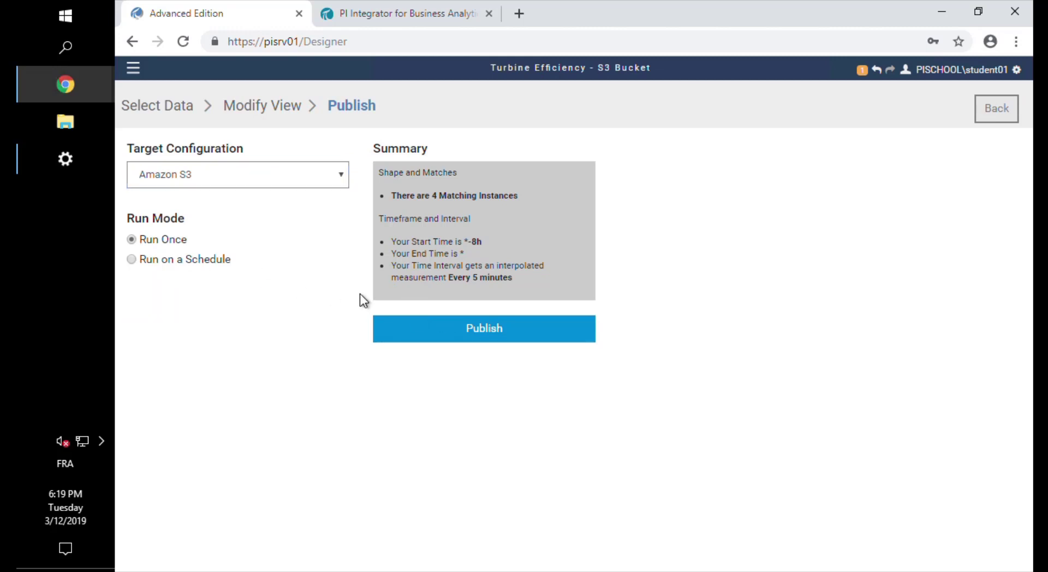
left_click(483, 331)
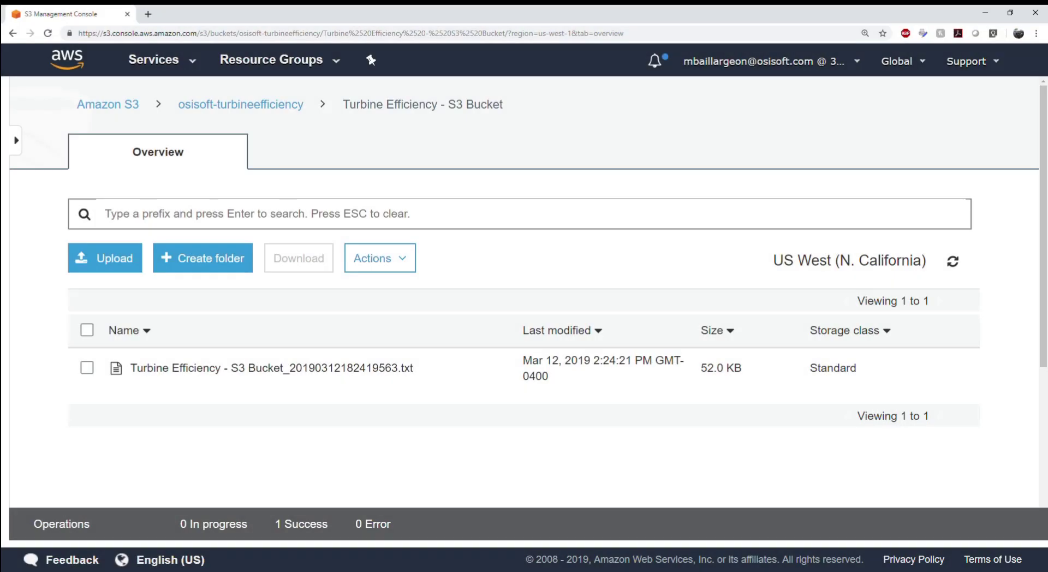
- Open the exported Turbine Efficiency - S3 Bucket .txt object and view its data rows in a new tab
left_click(158, 370)
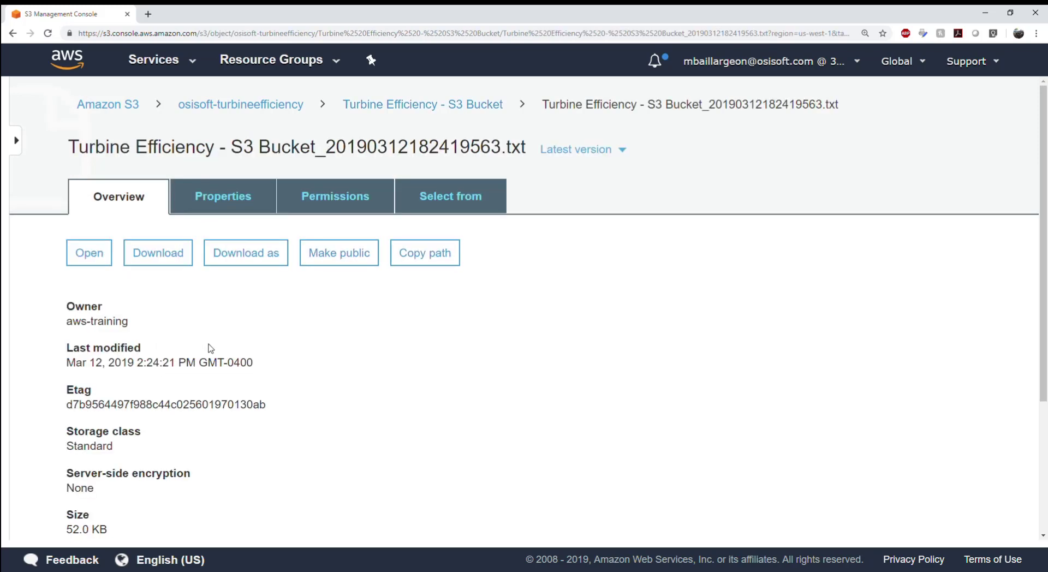
scroll(221, 335, "down", 3)
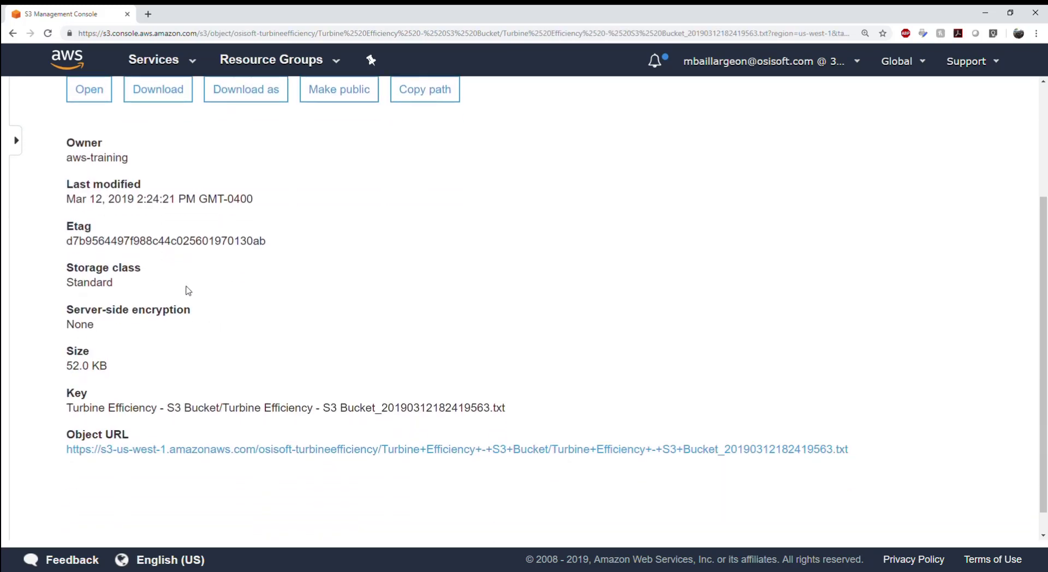
left_click(100, 101)
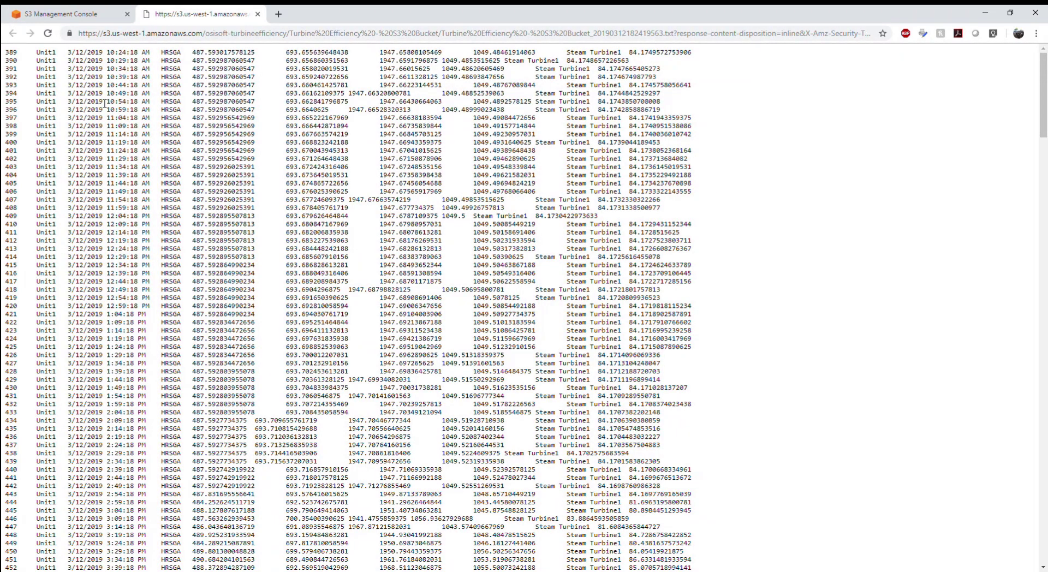
scroll(183, 315, "down", 1)
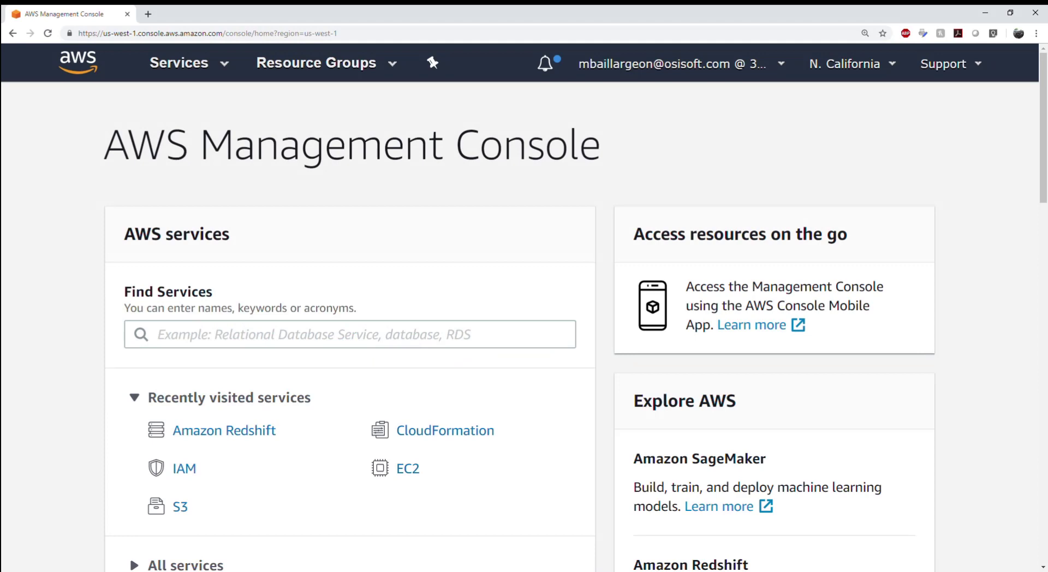
- Go to Amazon Redshift and quick-launch a cluster with identifier osisoft-turbineefficiency
left_click(185, 63)
type("red")
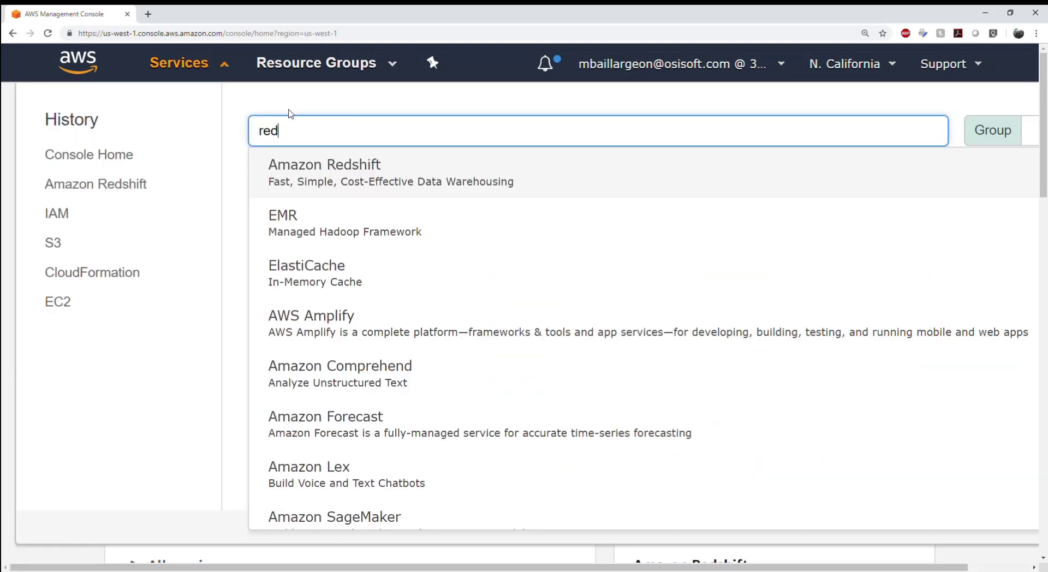
type("shif")
left_click(320, 174)
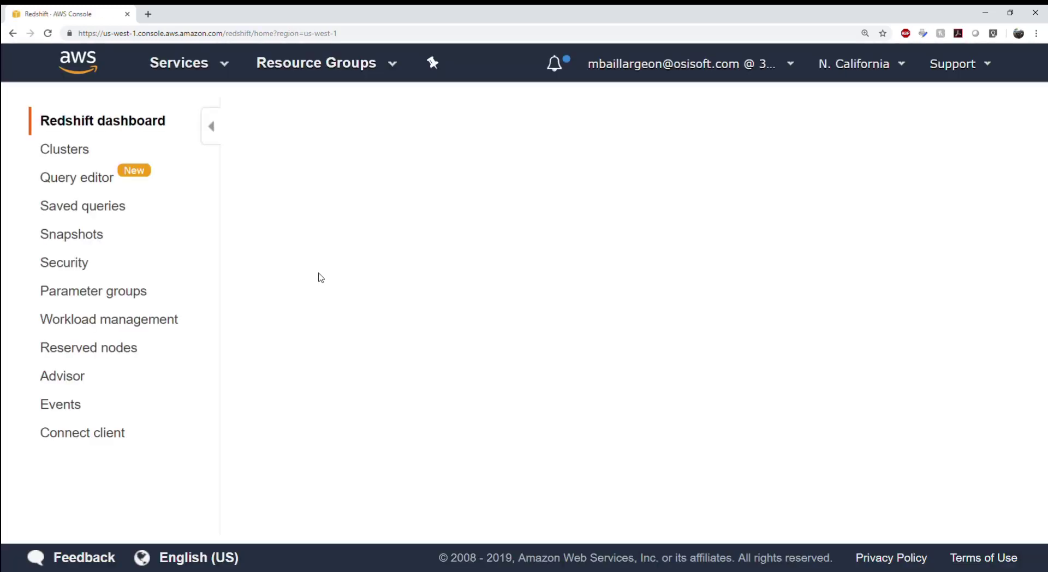
left_click(391, 357)
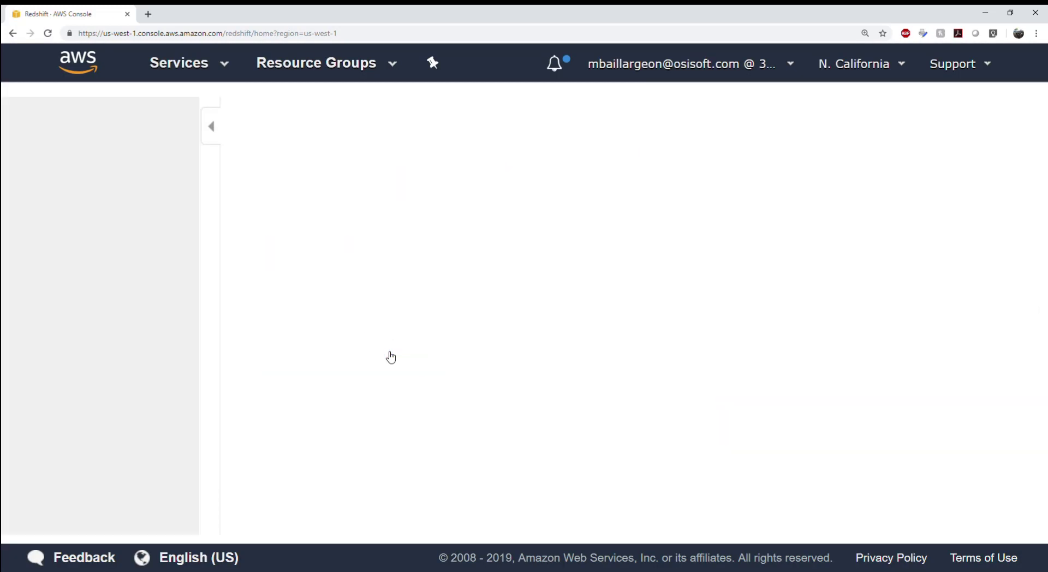
left_click_drag(551, 350, 235, 355)
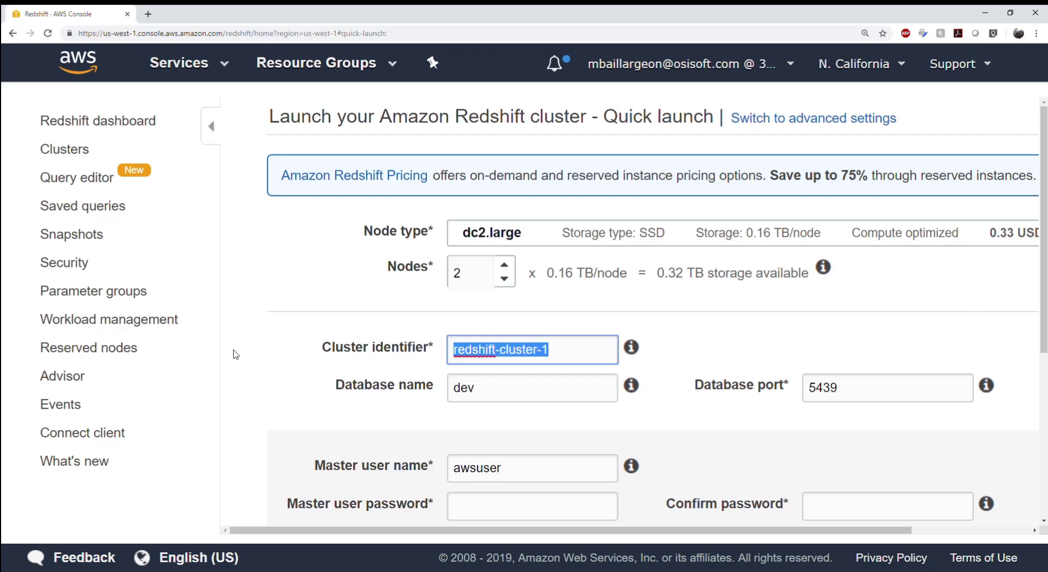
type("osisoft-")
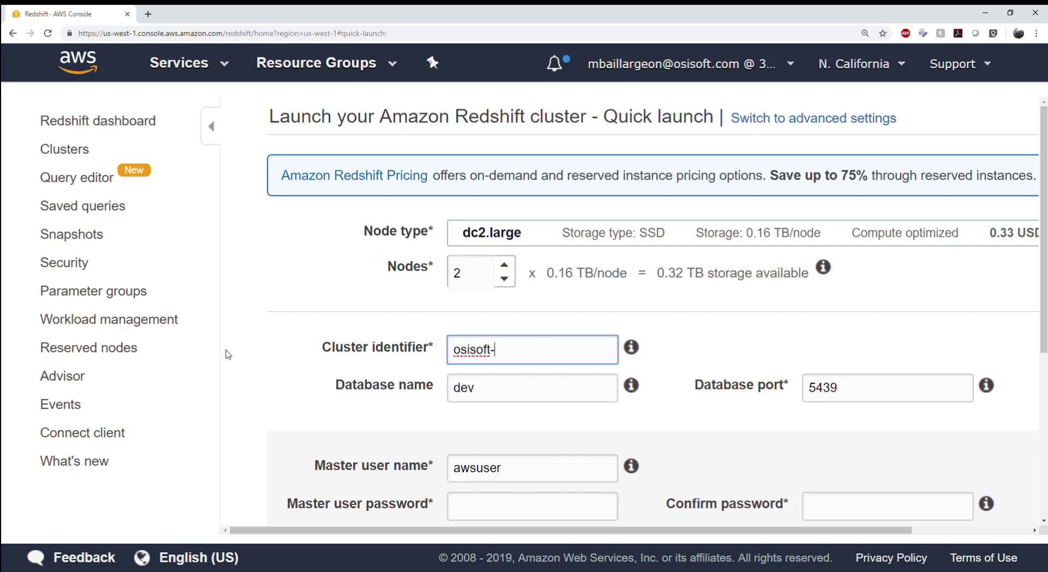
type("turbineefficiency")
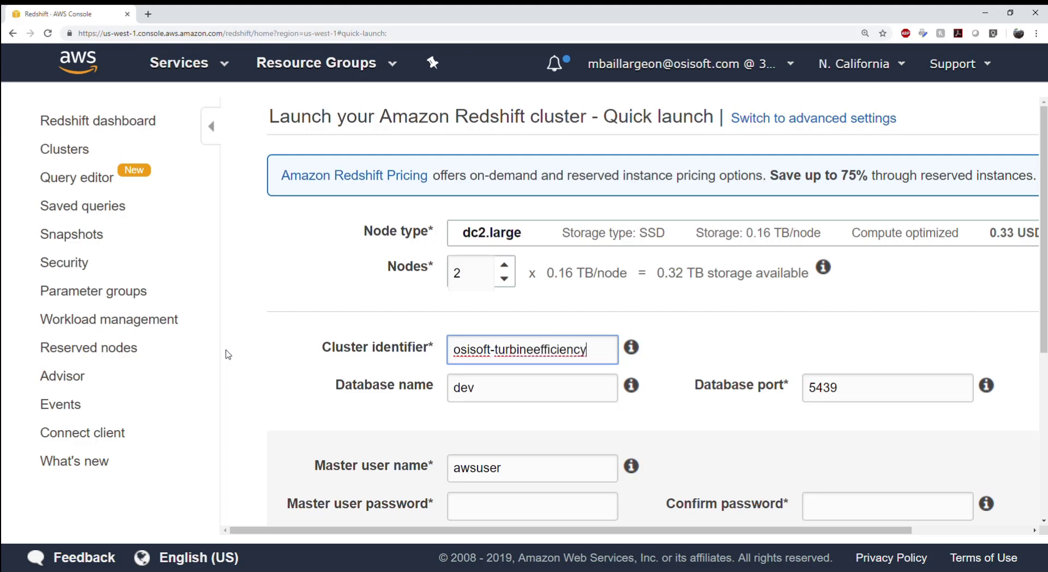
- Set database name turbineefficiency, enter and confirm the master password, and launch the cluster
scroll(235, 355, "down", 2)
key("Tab")
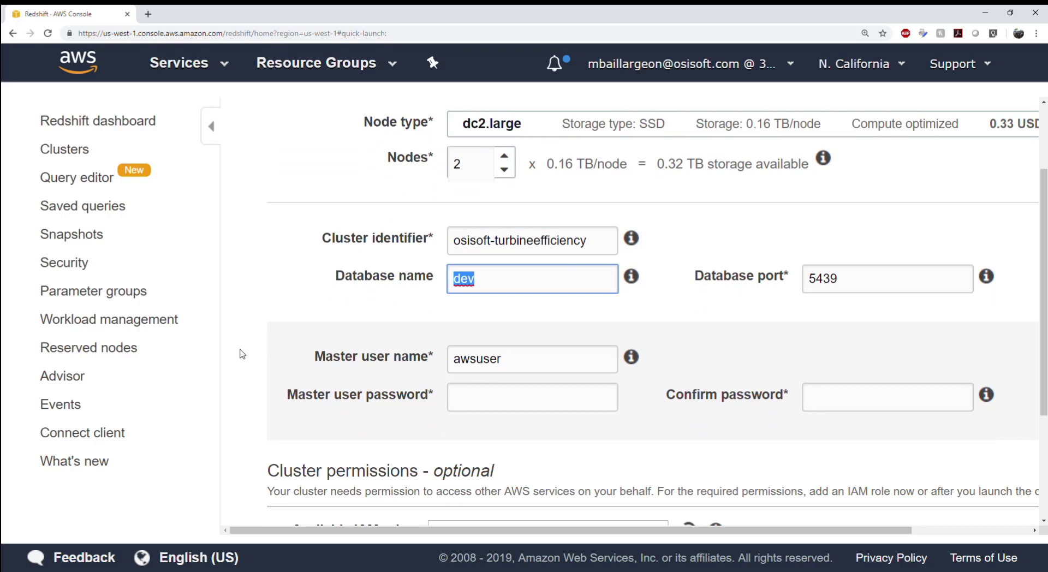
type("turbineeffi")
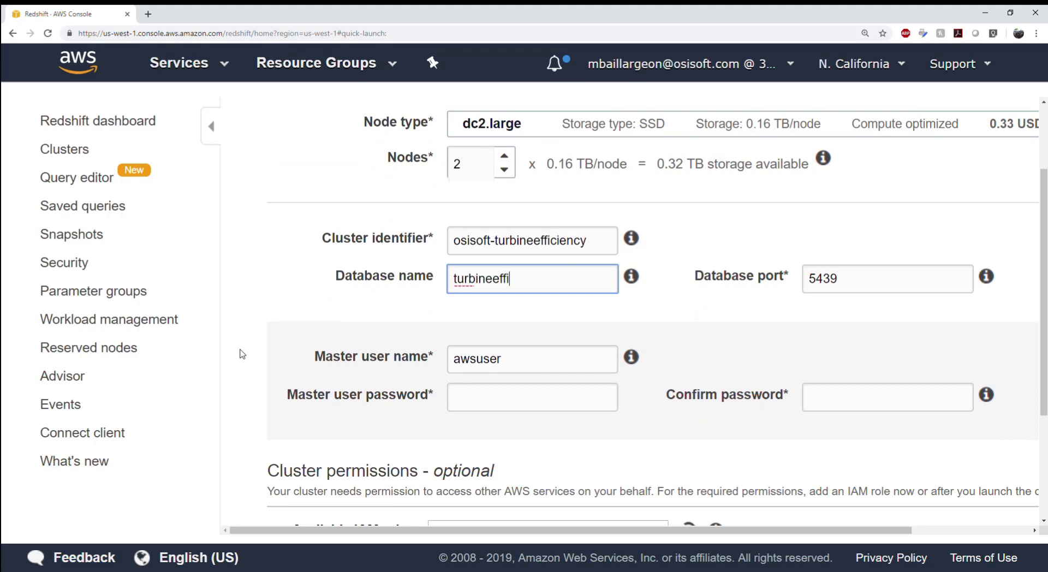
type("ciency")
key("Tab")
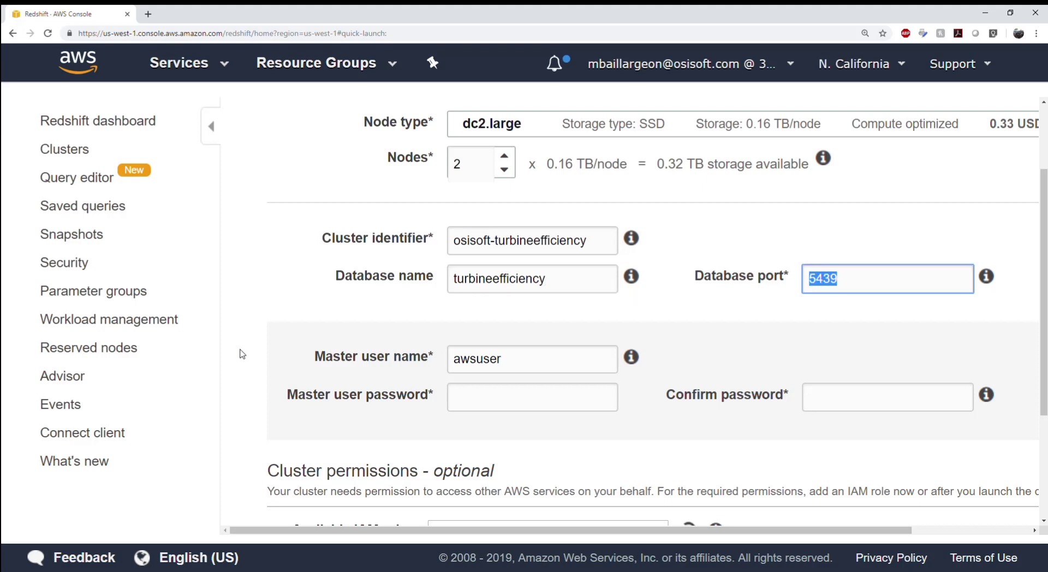
key("Tab")
key("Tab")
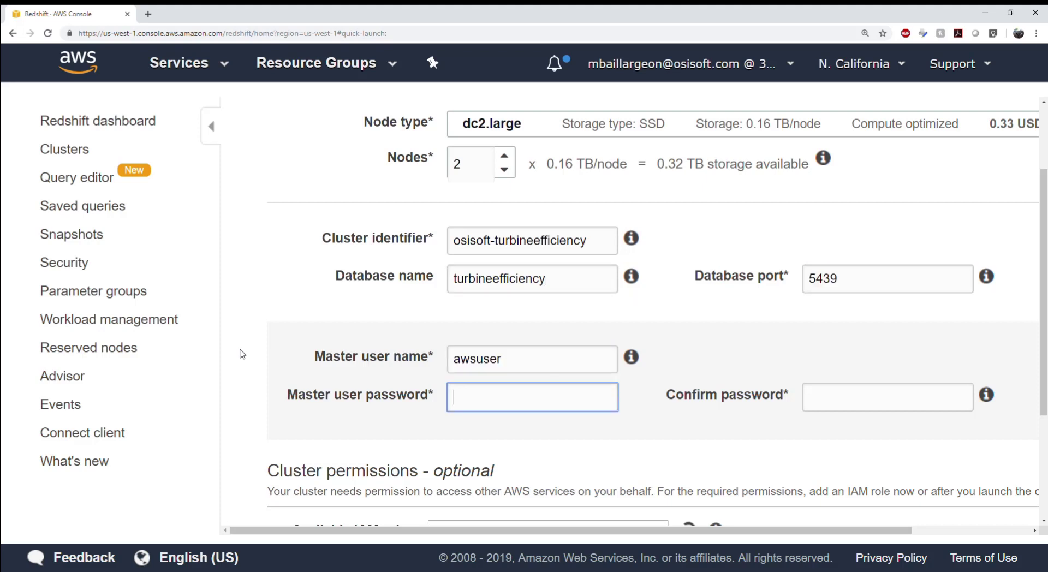
type("••••••••")
key("Tab")
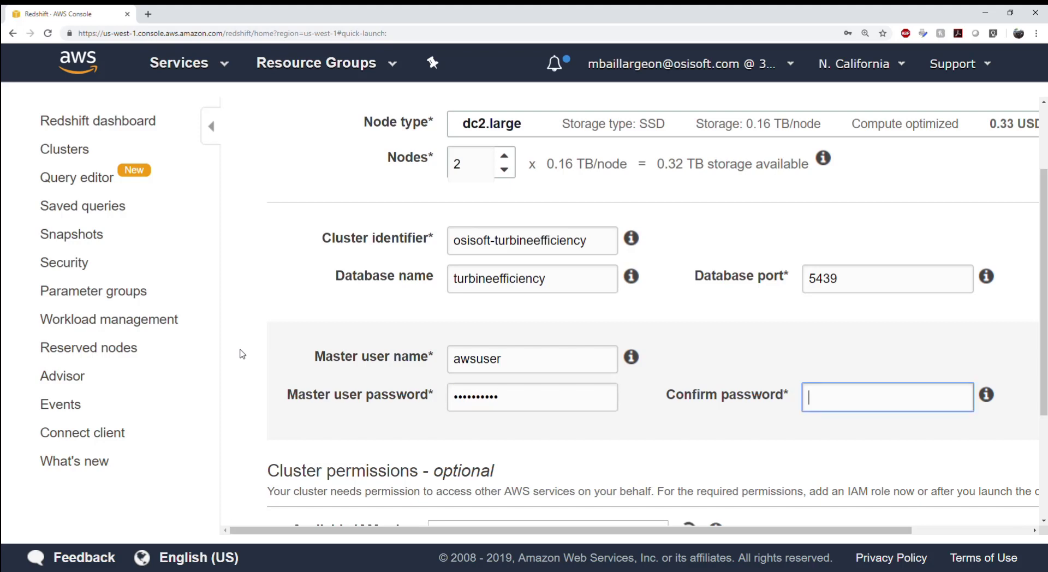
type("••••••••")
key("Tab")
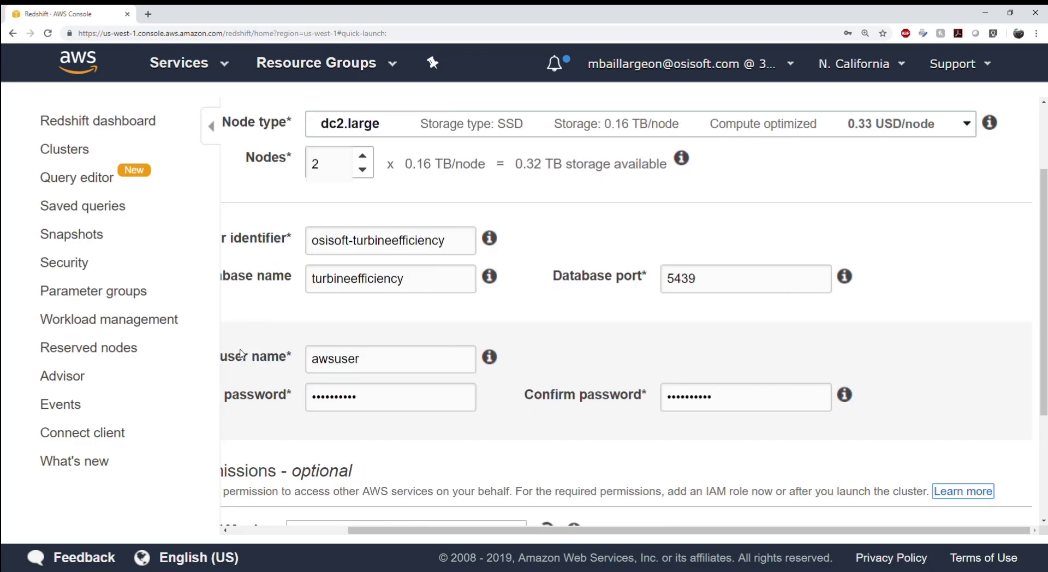
scroll(295, 453, "down", 3)
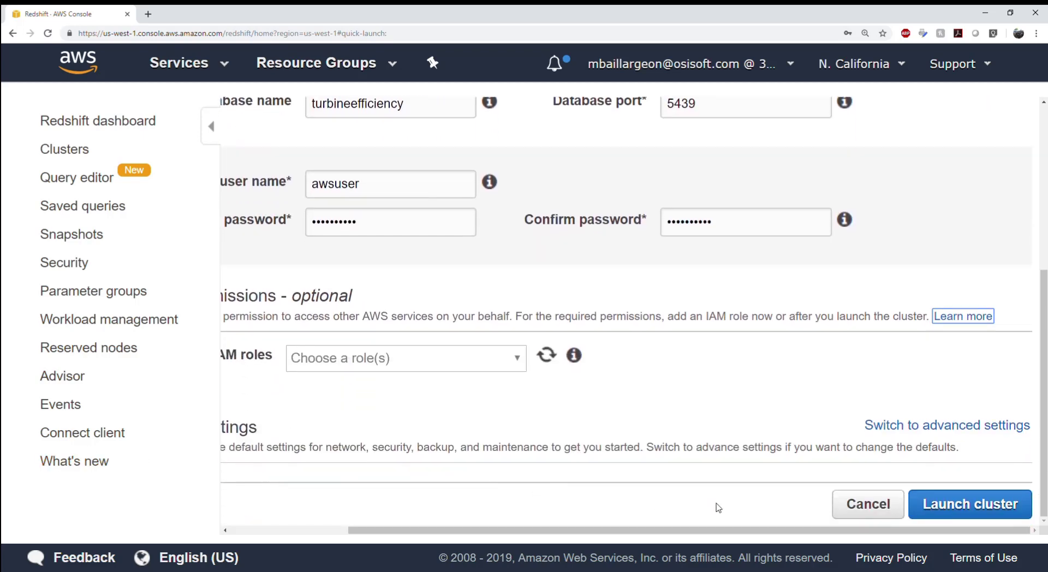
left_click(960, 503)
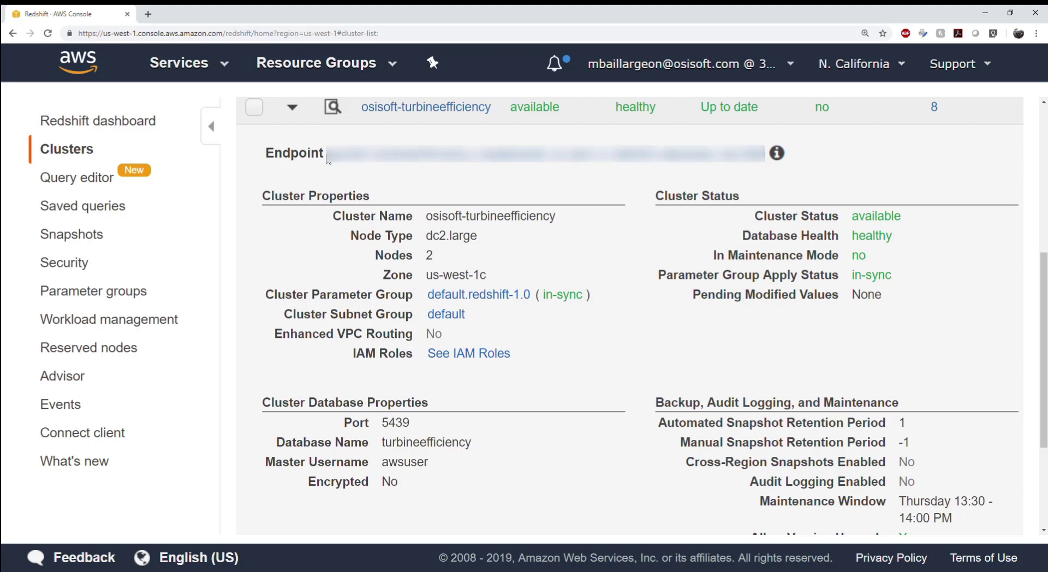
- Select the osisoft-turbineefficiency cluster's endpoint address for copying
left_click_drag(328, 158, 768, 161)
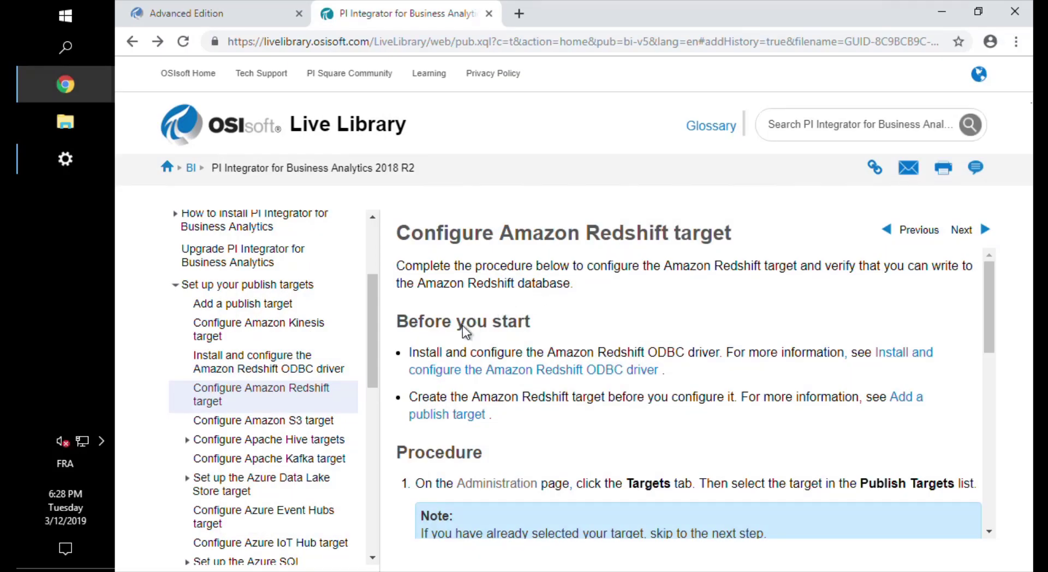
- Highlight the ODBC driver prerequisite and follow the 'Install and configure the Amazon Redshift ODBC driver' link
left_click_drag(396, 322, 542, 327)
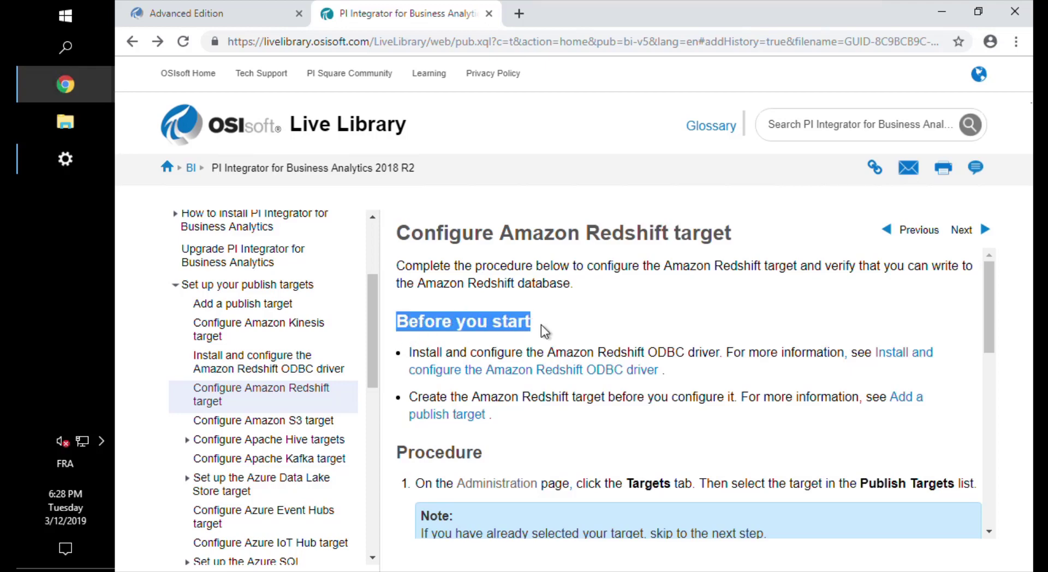
left_click(540, 353)
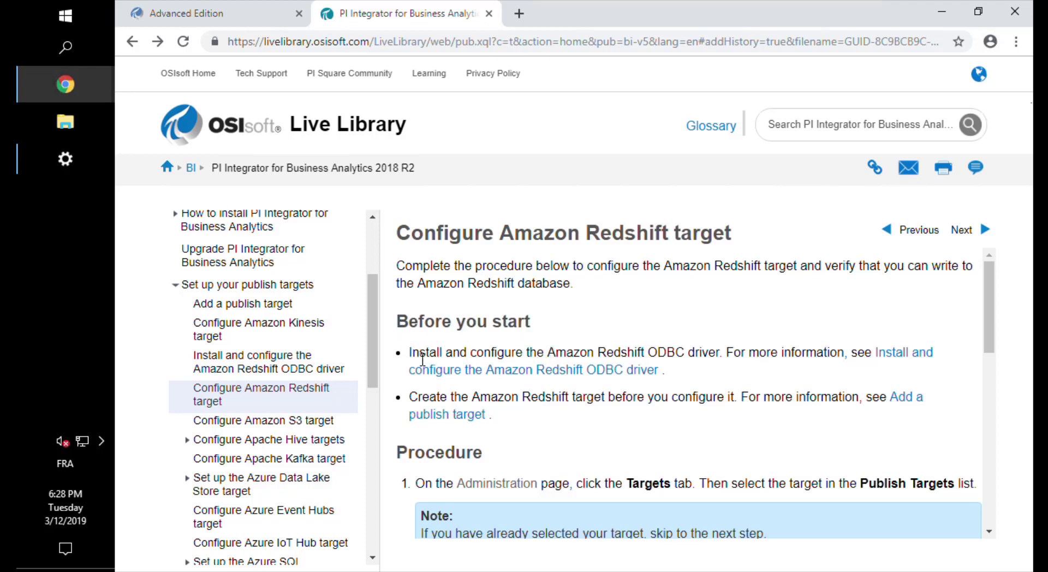
left_click_drag(410, 353, 740, 360)
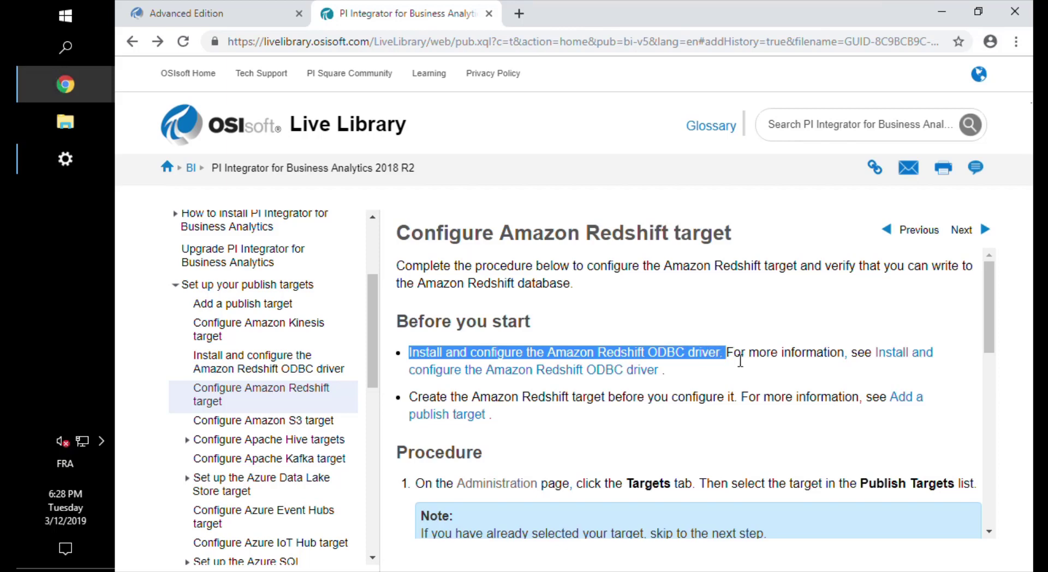
left_click(810, 354)
left_click(934, 356)
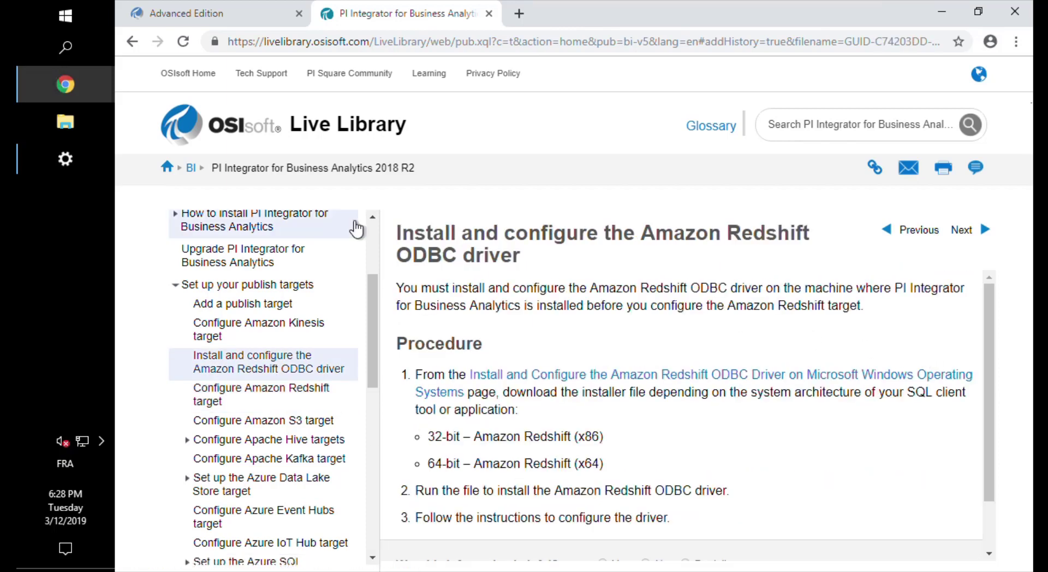
- Download the 64-bit Amazon Redshift ODBC driver MSI from Amazon's Windows install guide
left_click(725, 376)
scroll(717, 373, "down", 4)
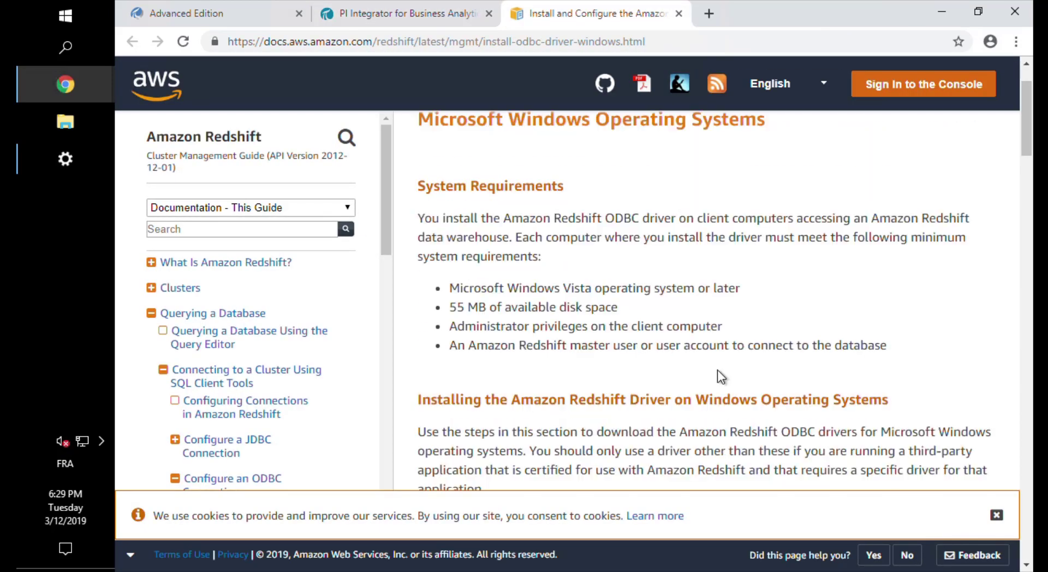
scroll(717, 376, "down", 4)
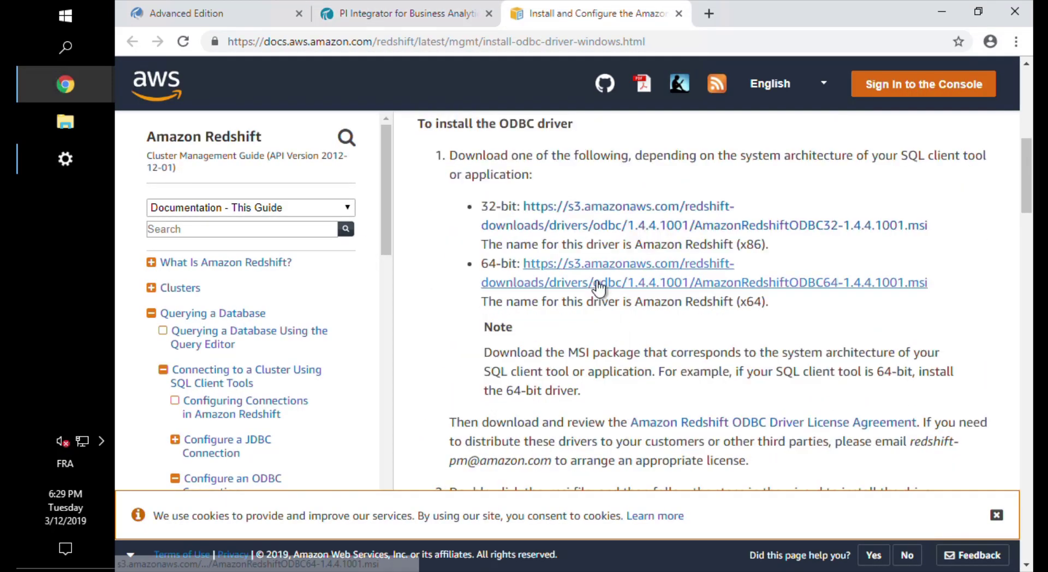
left_click(592, 280)
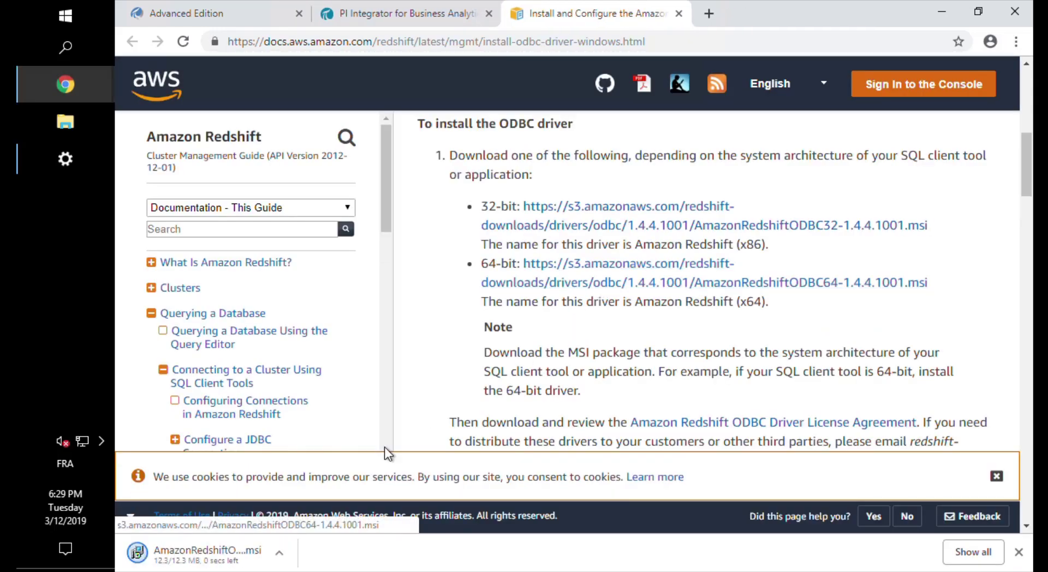
- Run the driver installer, accept the licence, keep the default folder, and complete the installation
left_click(184, 562)
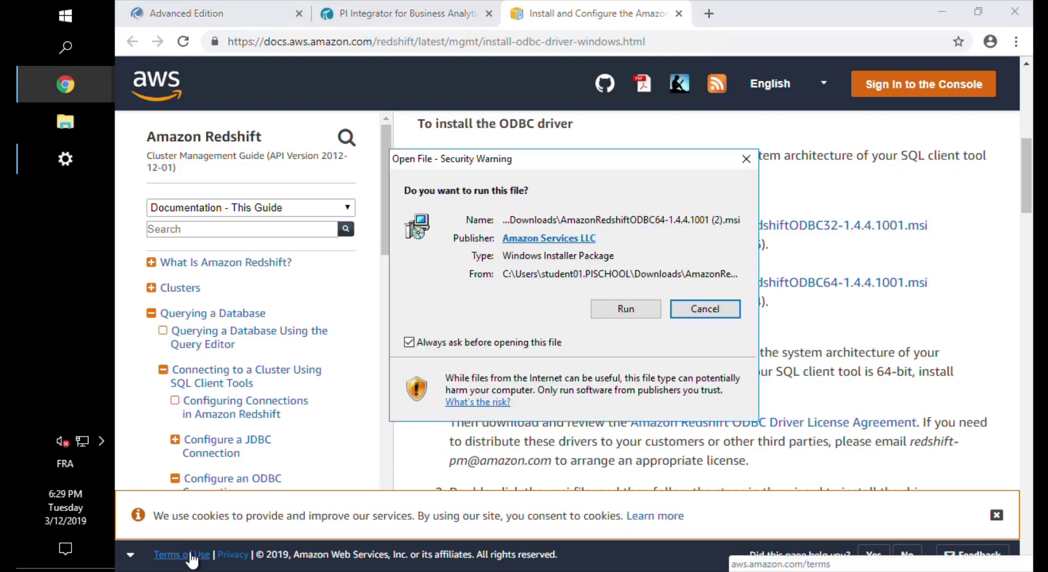
left_click(624, 304)
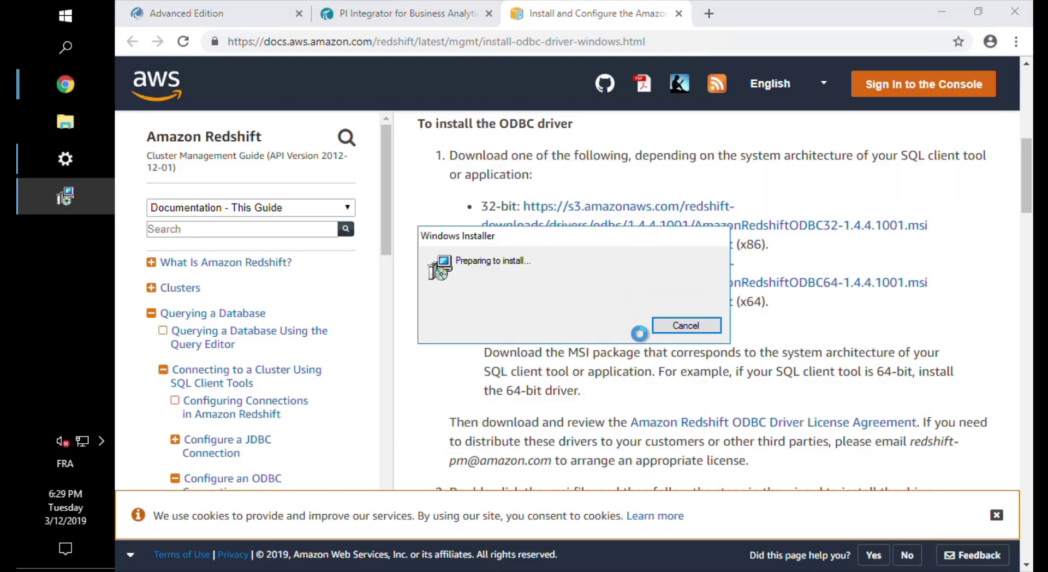
left_click(661, 418)
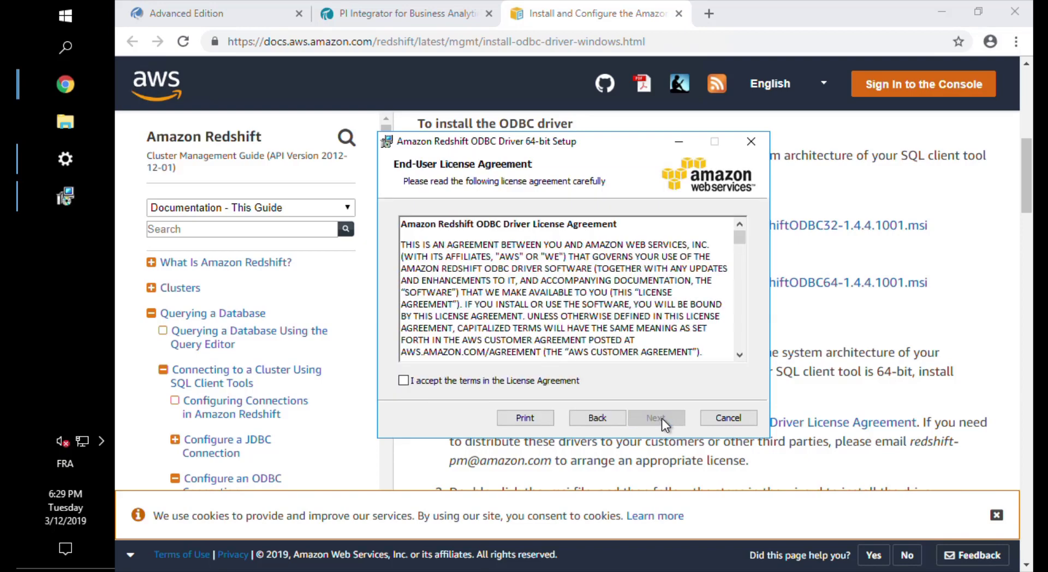
left_click(574, 383)
left_click(647, 417)
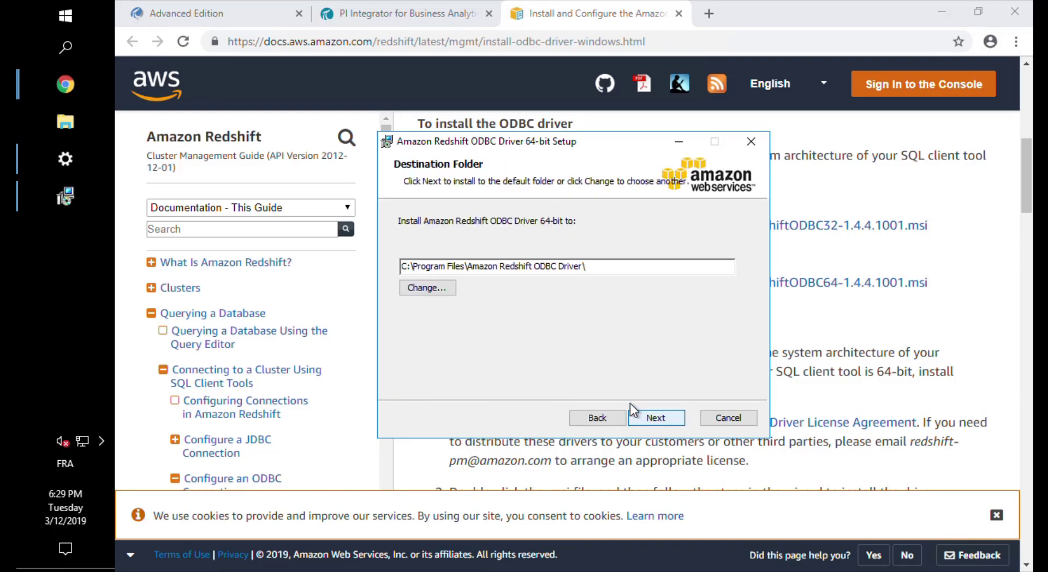
left_click(655, 415)
left_click(654, 412)
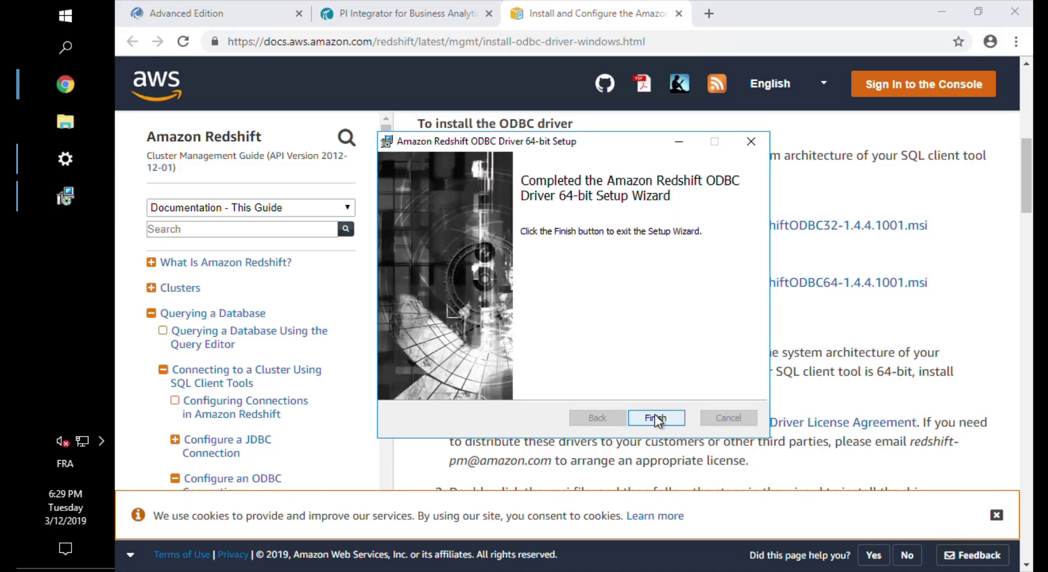
left_click(654, 417)
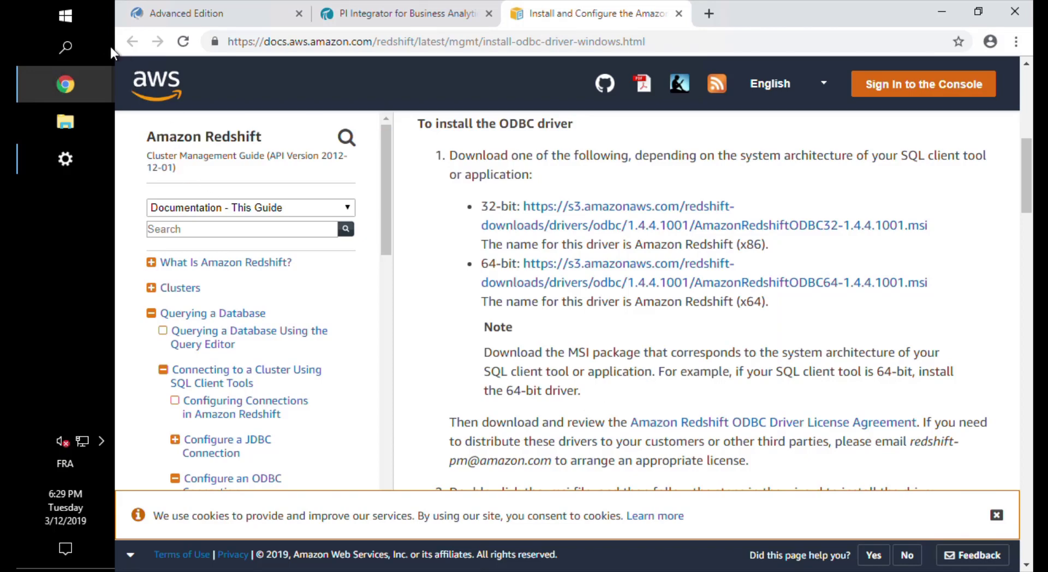
- Configure the Amazon Redshift ODBC system DSN for turbineefficiency on port 5439 and confirm its connection test succeeds
left_click(74, 21)
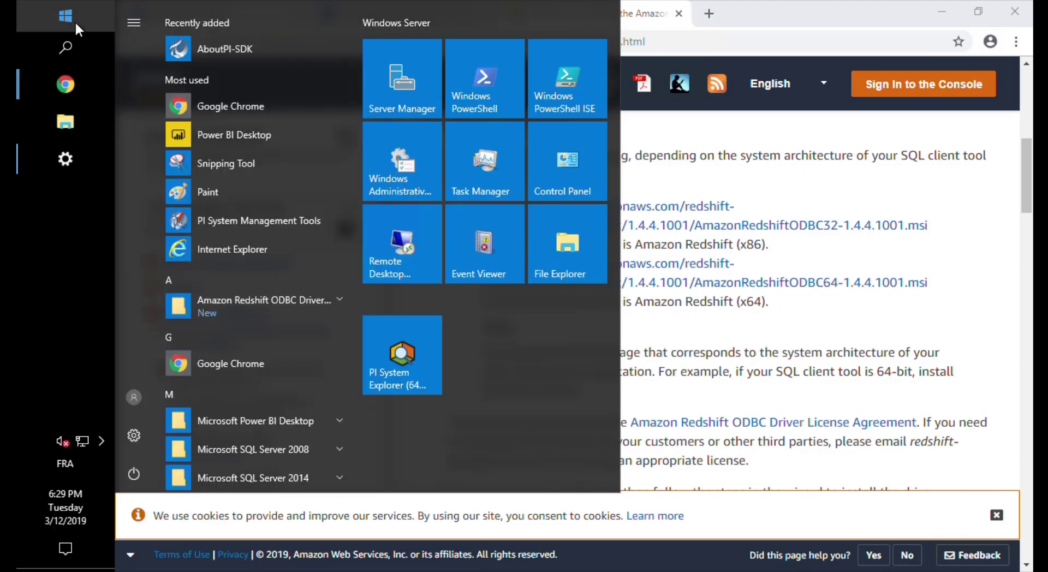
type("odbc")
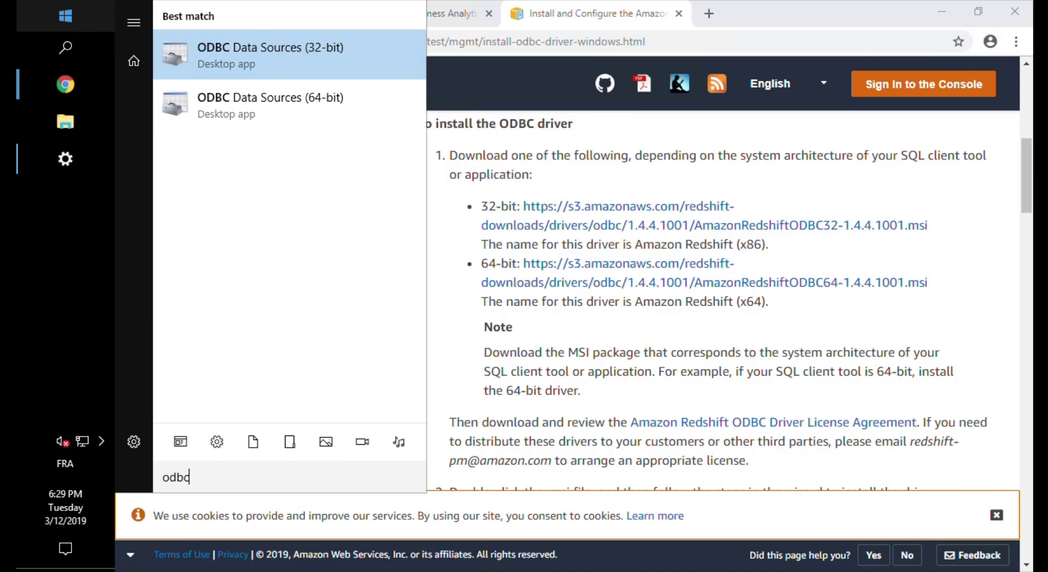
left_click(246, 100)
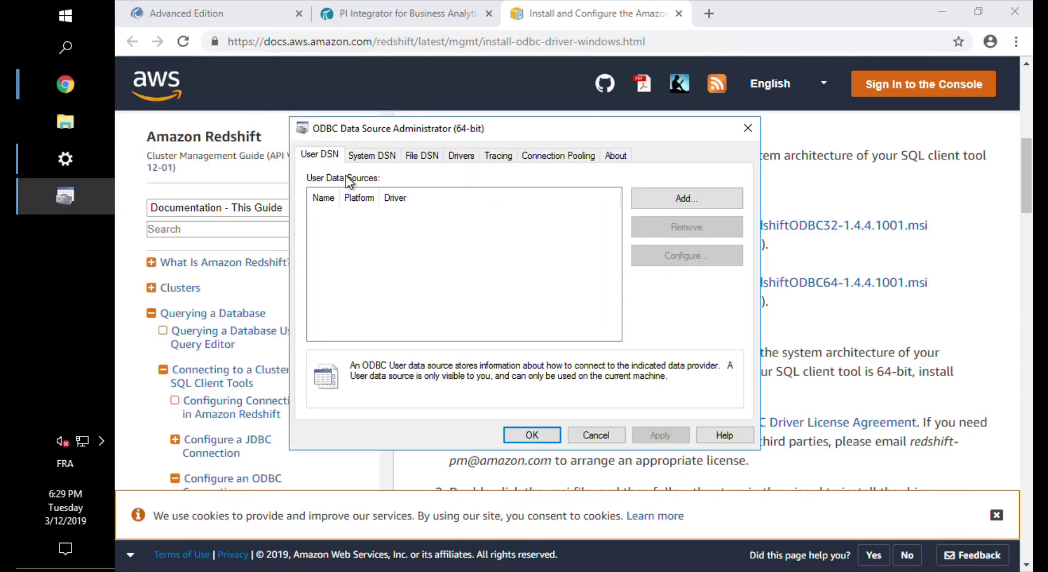
left_click(370, 157)
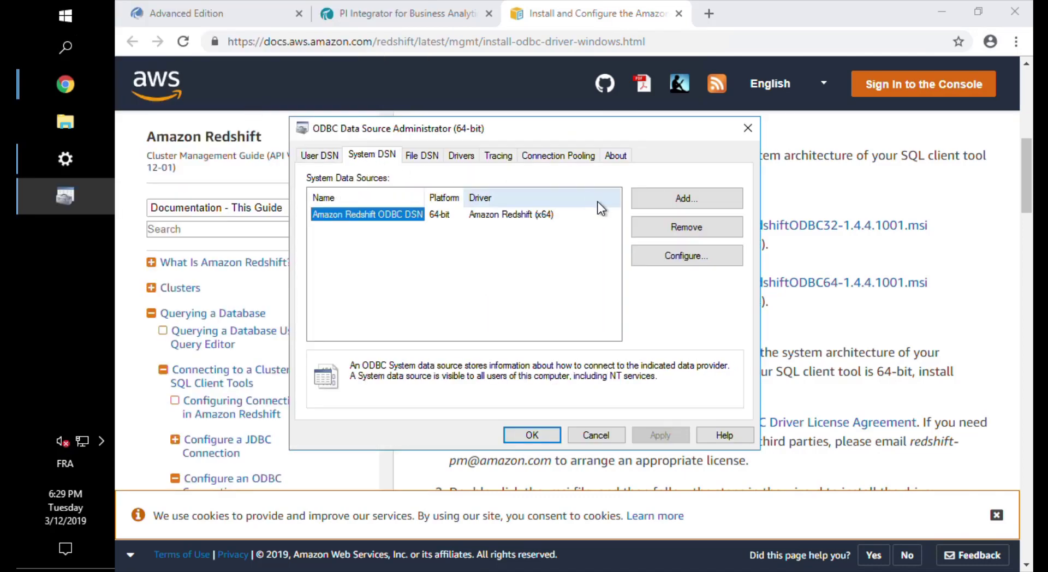
left_click(676, 261)
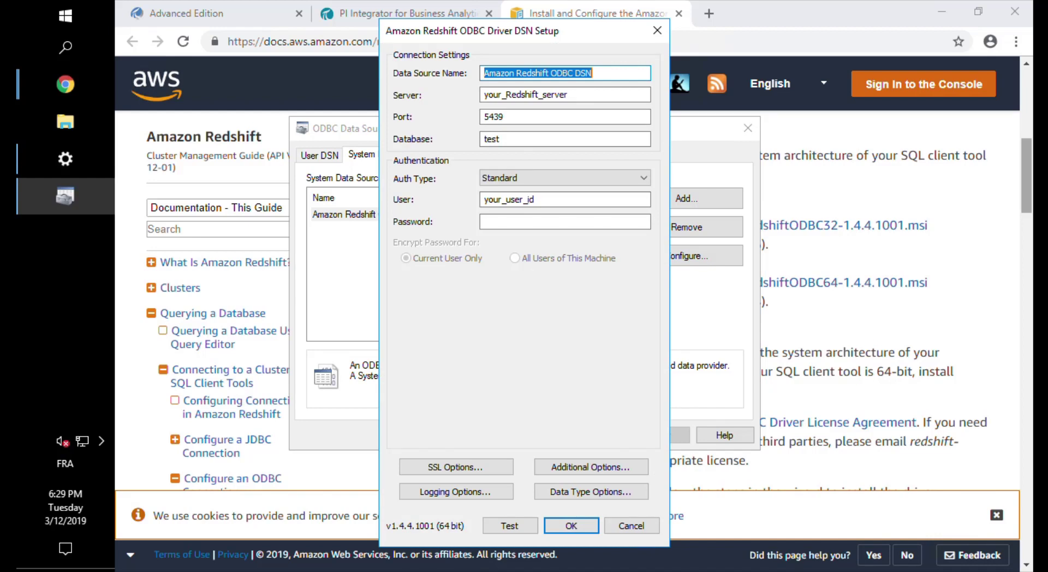
left_click(596, 103)
left_click_drag(616, 104, 401, 97)
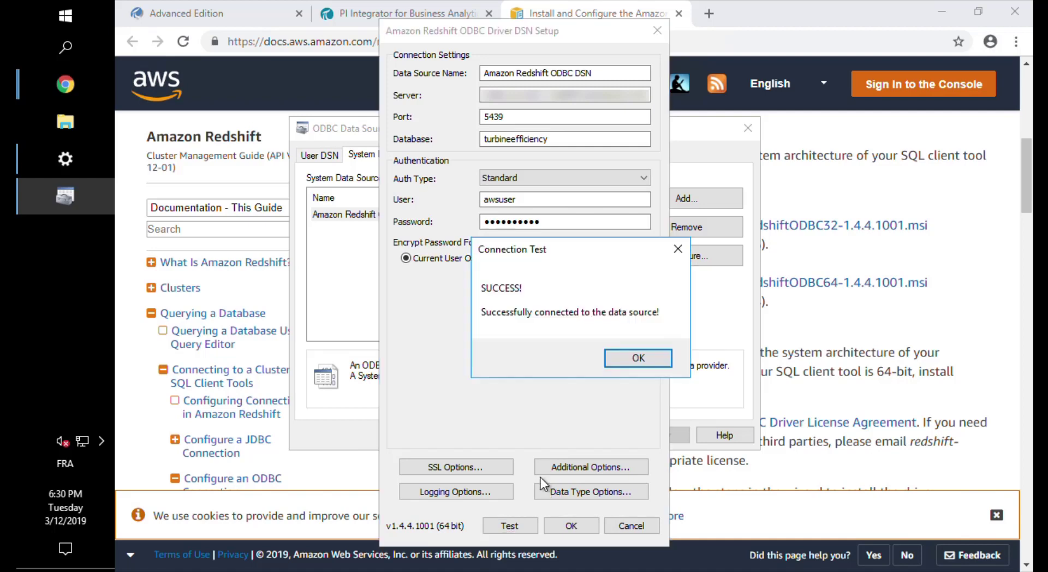
left_click(621, 361)
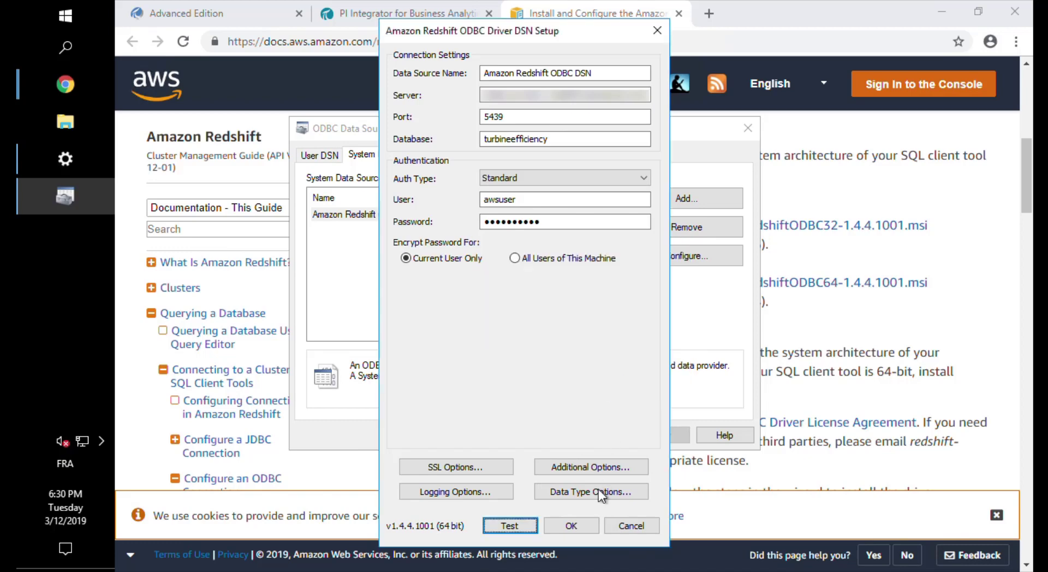
left_click(571, 525)
- Close the ODBC administrator and go to the publish targets in PI Integrator's Administration
left_click(548, 438)
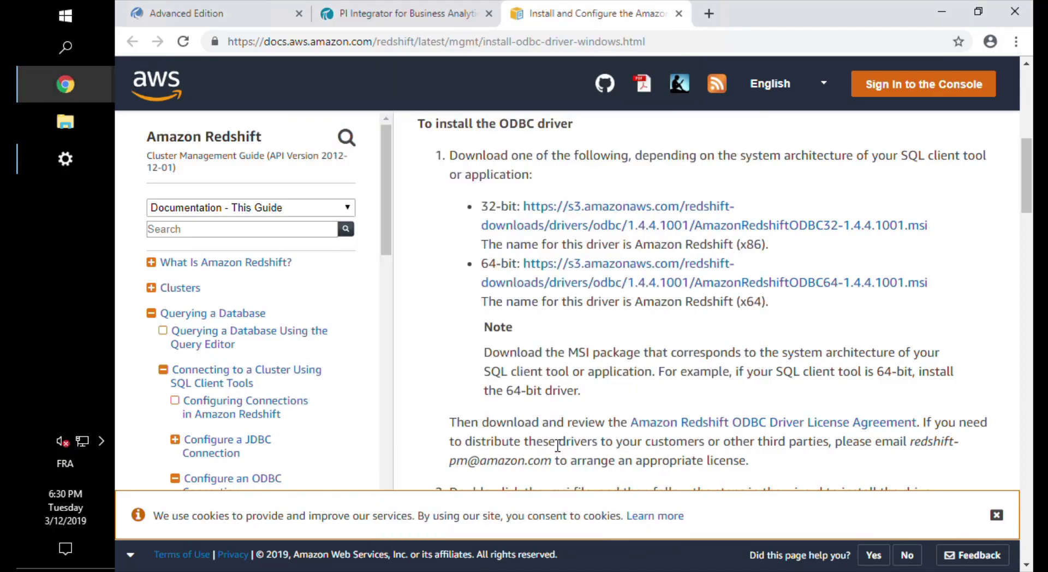
left_click(239, 18)
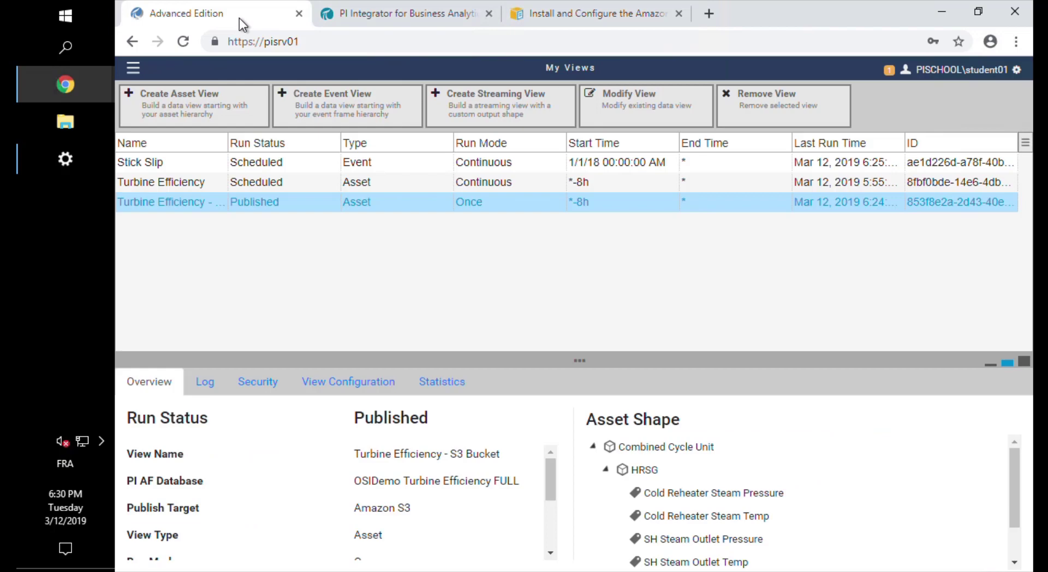
left_click(133, 67)
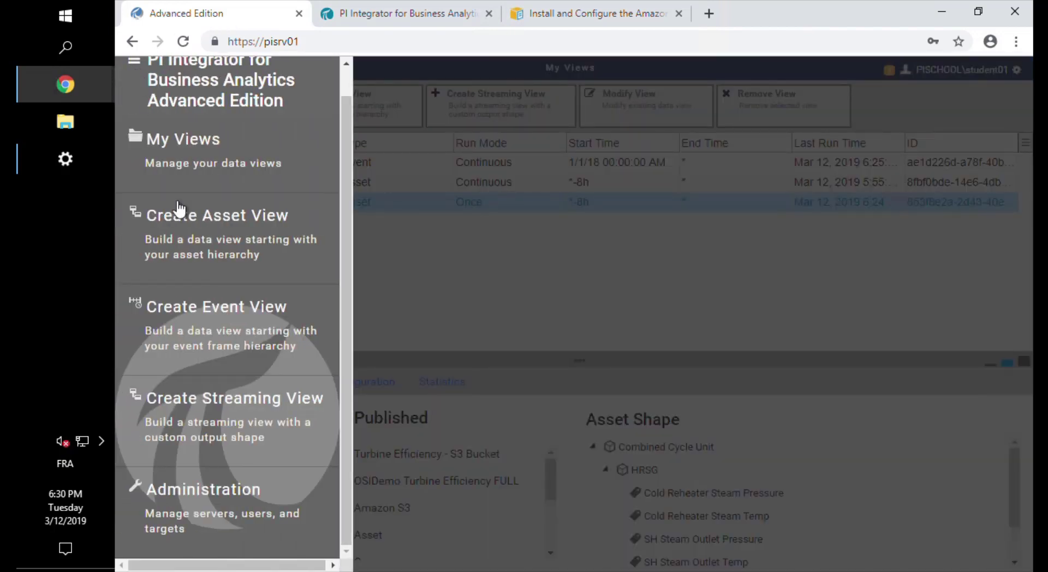
left_click(224, 531)
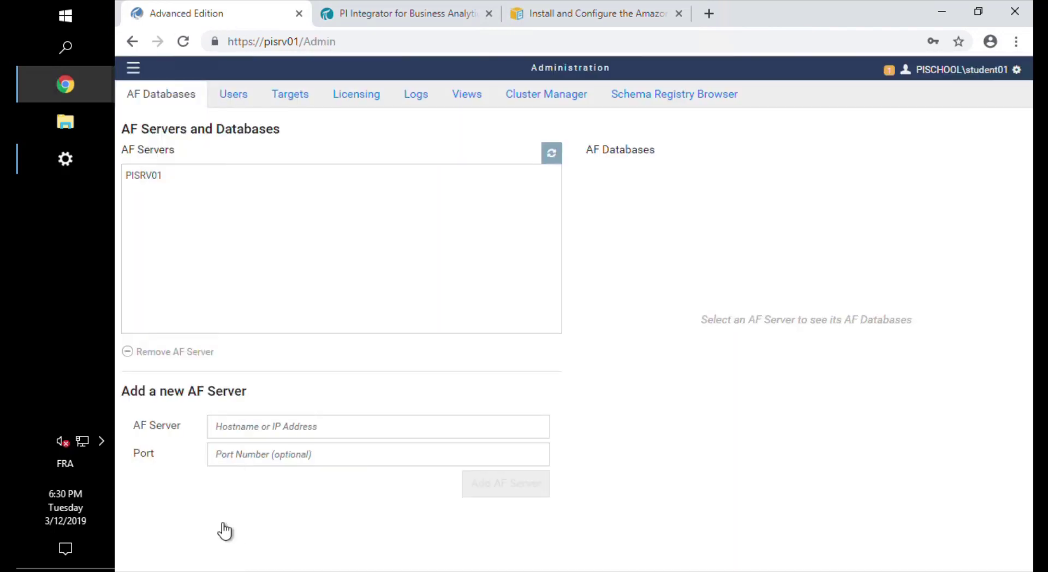
left_click(277, 101)
- Add a publish target named 'Amazon Redshift' of type Amazon Redshift
left_click(192, 313)
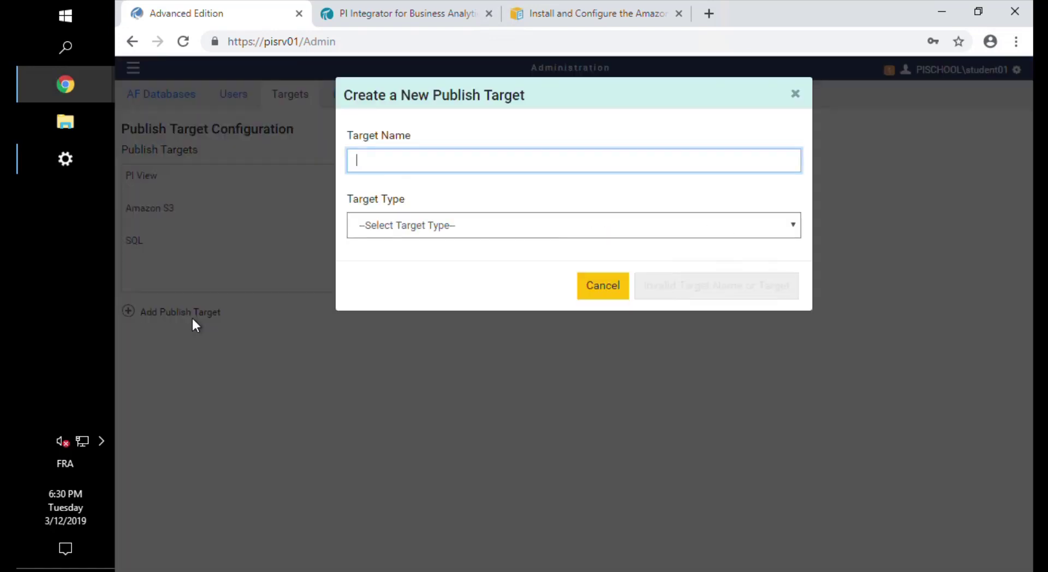
type("Amazon Redshift")
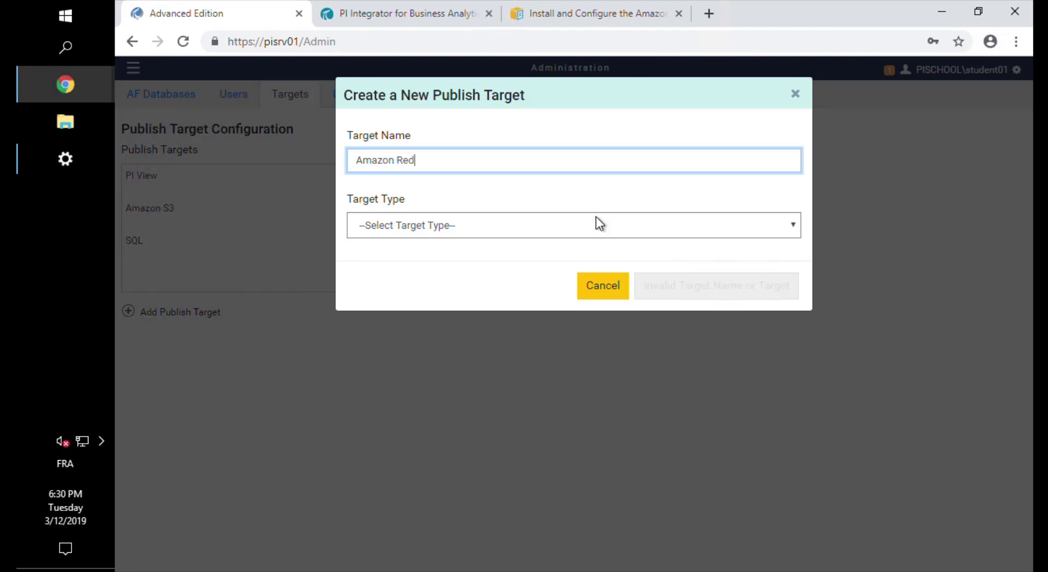
left_click(587, 234)
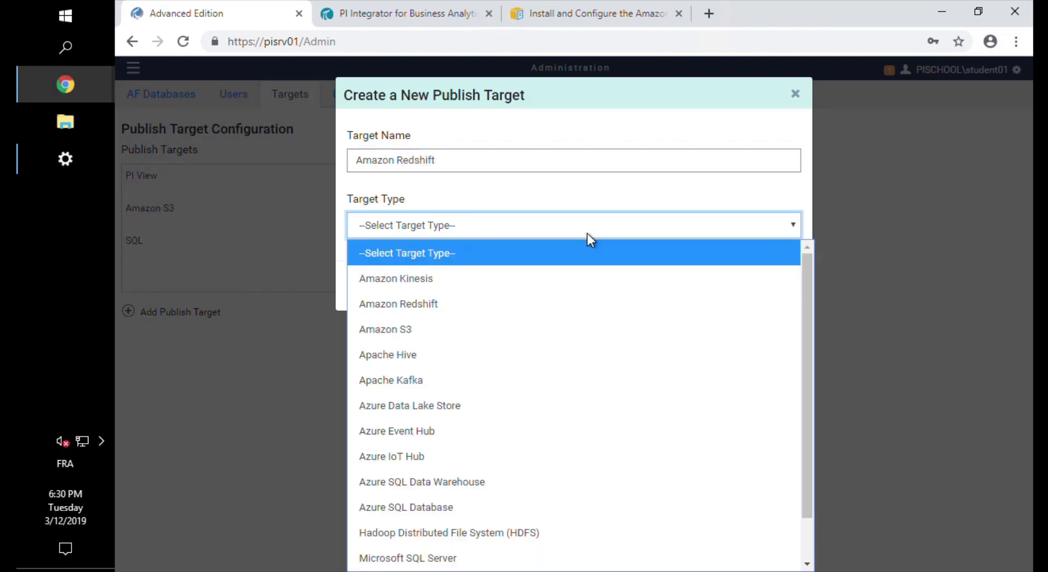
left_click(413, 306)
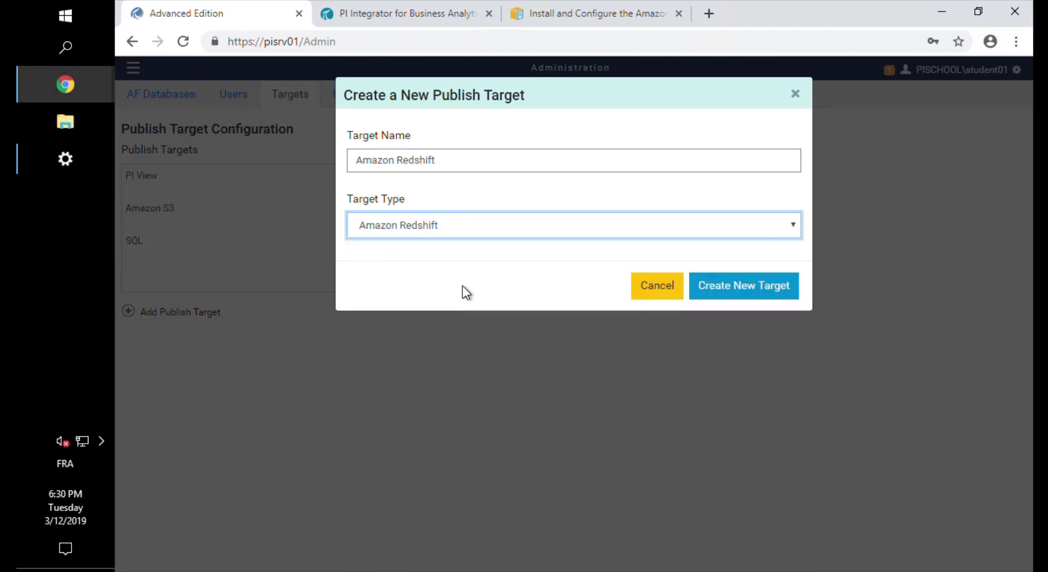
left_click(714, 290)
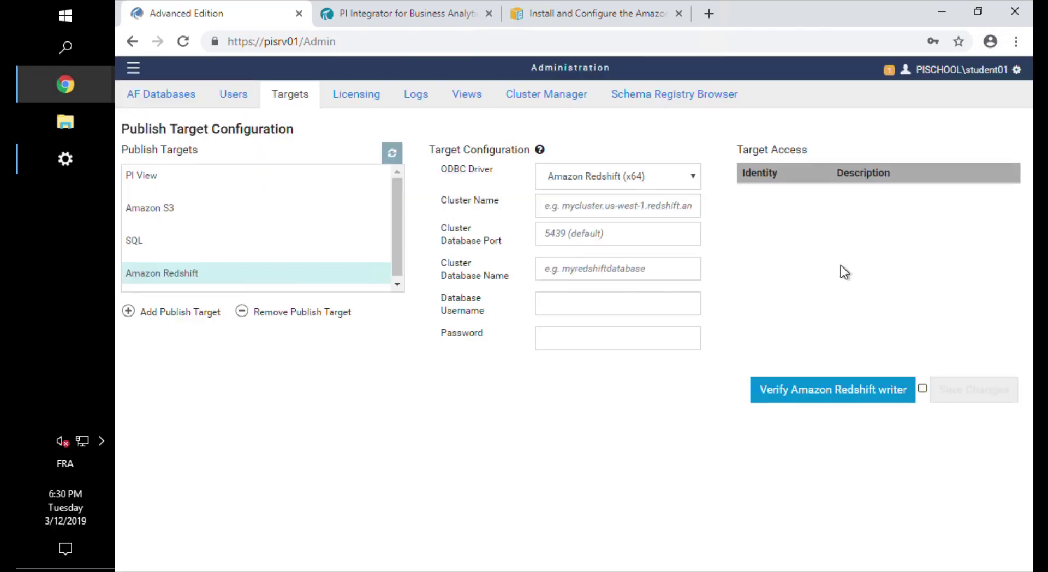
- Enter the Redshift cluster, turbineefficiency database and credentials, verify the writer, save, and return to My Views
key("ctrl+v")
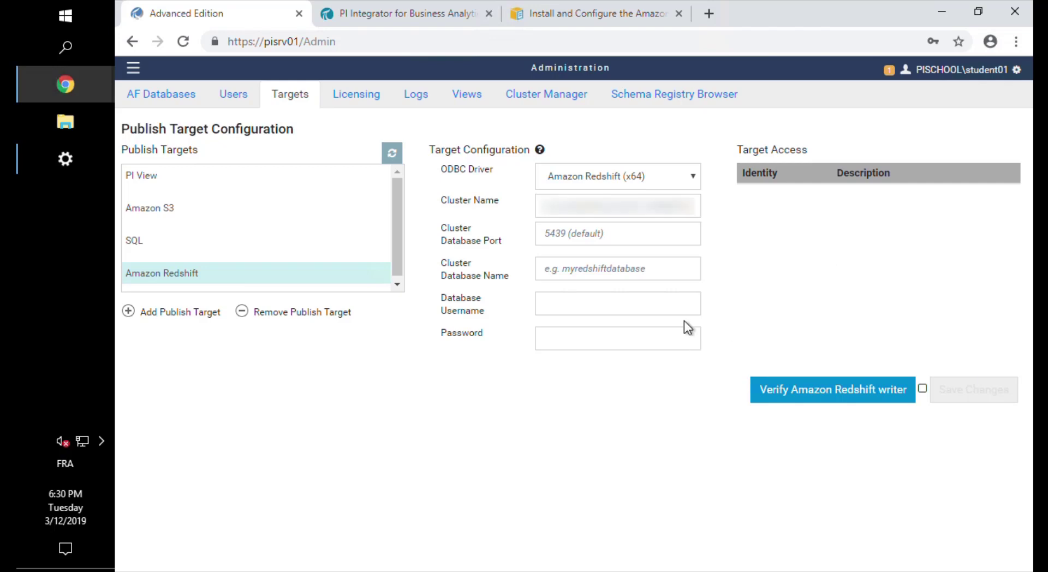
left_click(635, 215)
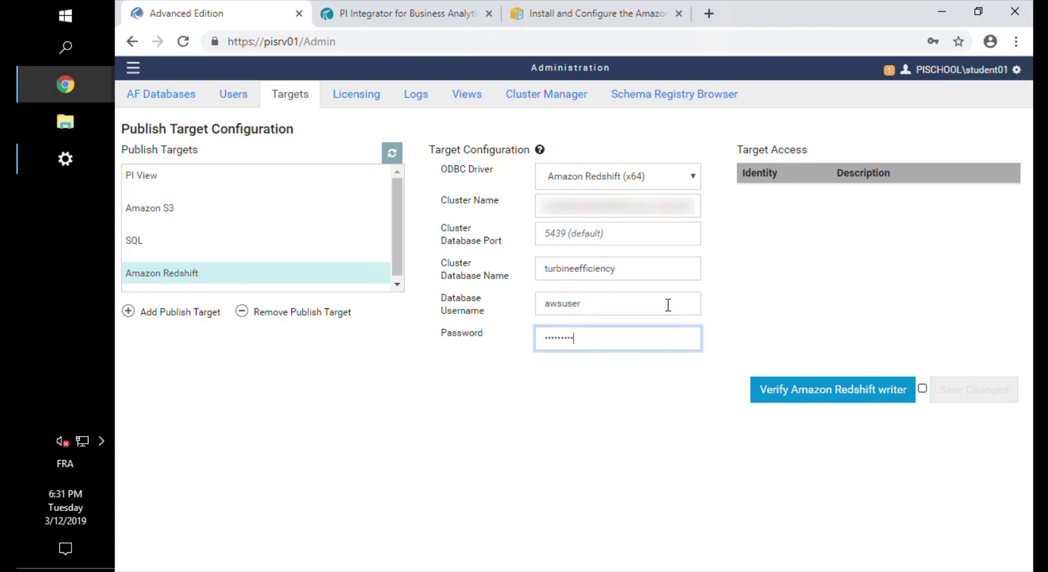
left_click(870, 397)
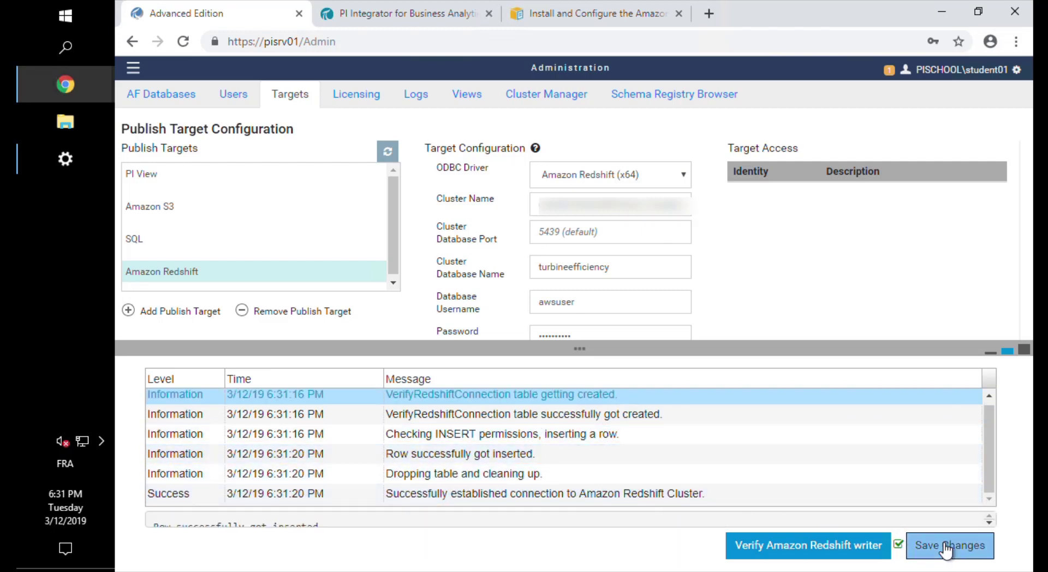
left_click(927, 543)
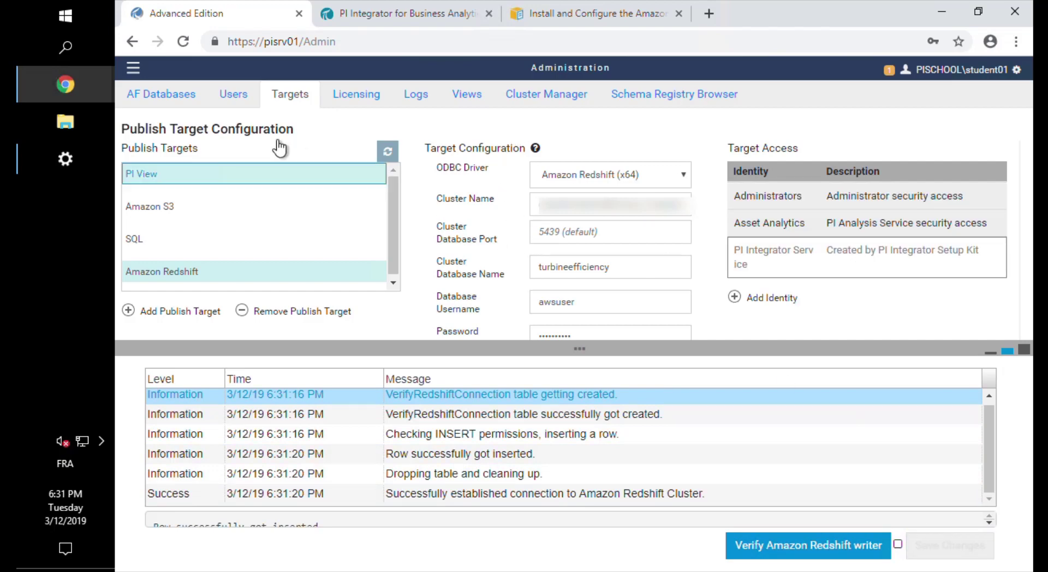
left_click(133, 69)
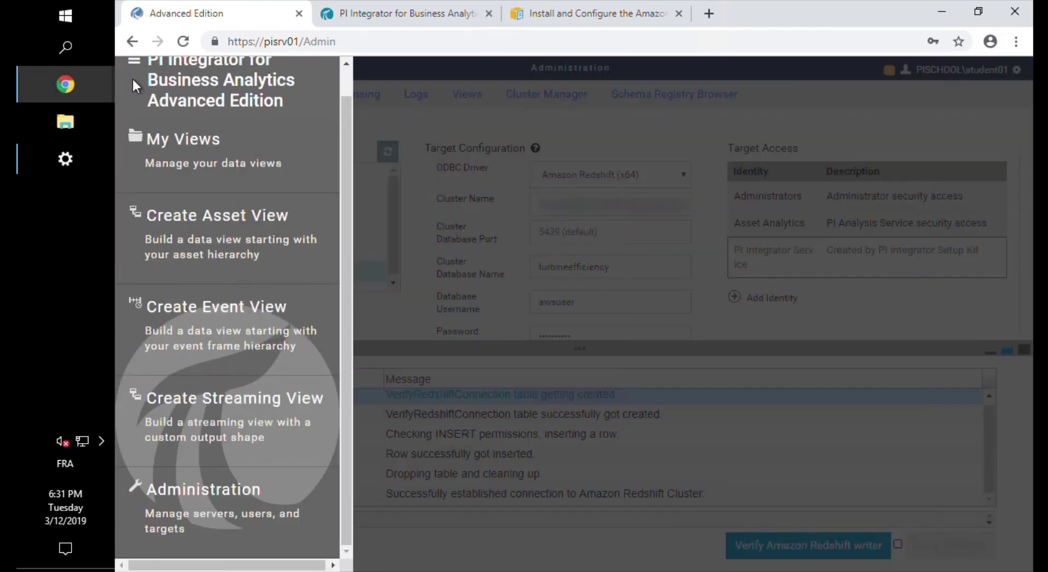
left_click(176, 159)
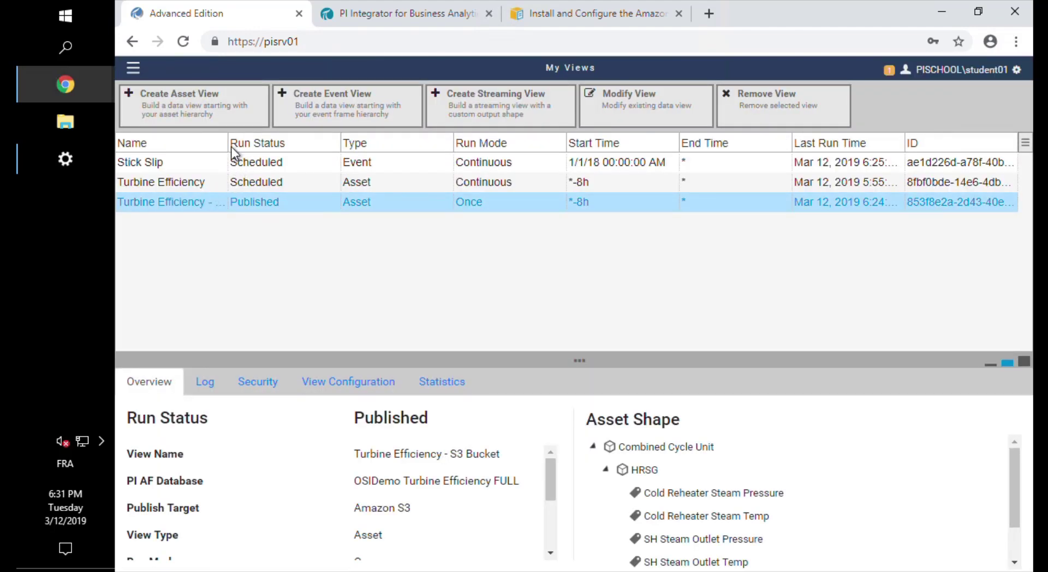
- Make an editable copy of the Turbine Efficiency view named 'Turbine Efficiency - Redshift'
left_click_drag(228, 142, 289, 152)
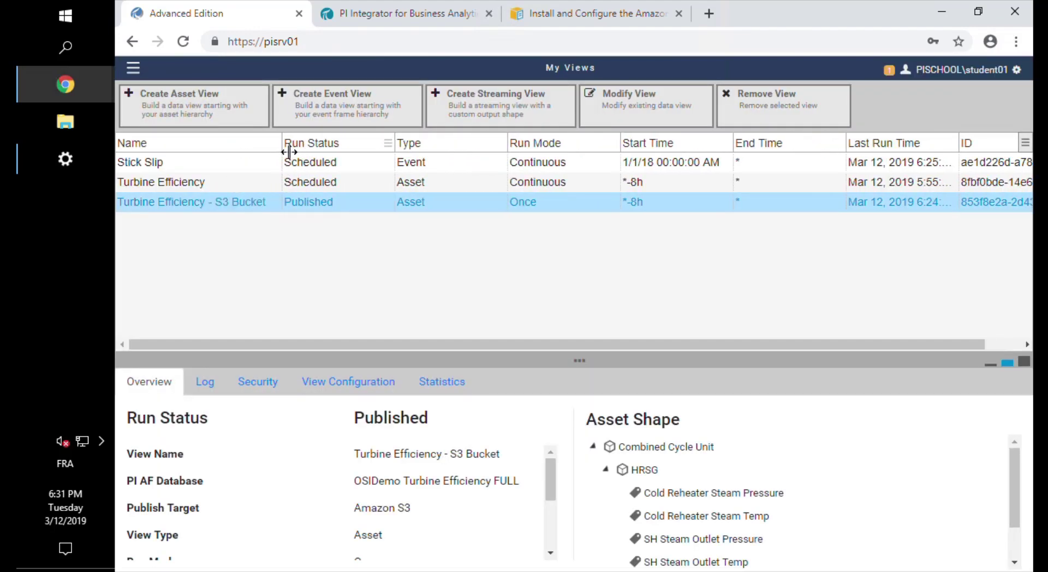
left_click(200, 186)
left_click(601, 110)
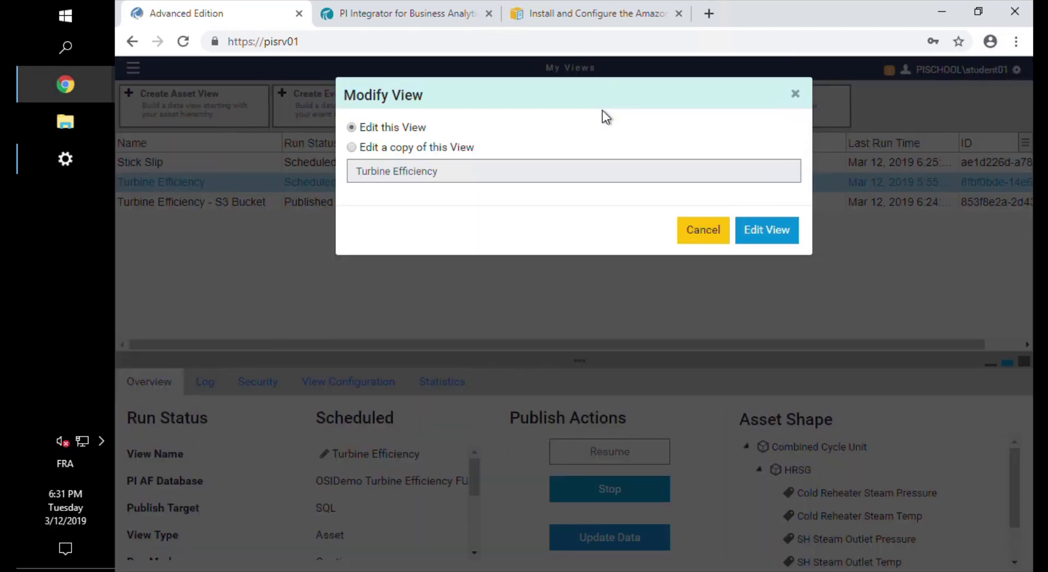
left_click(438, 152)
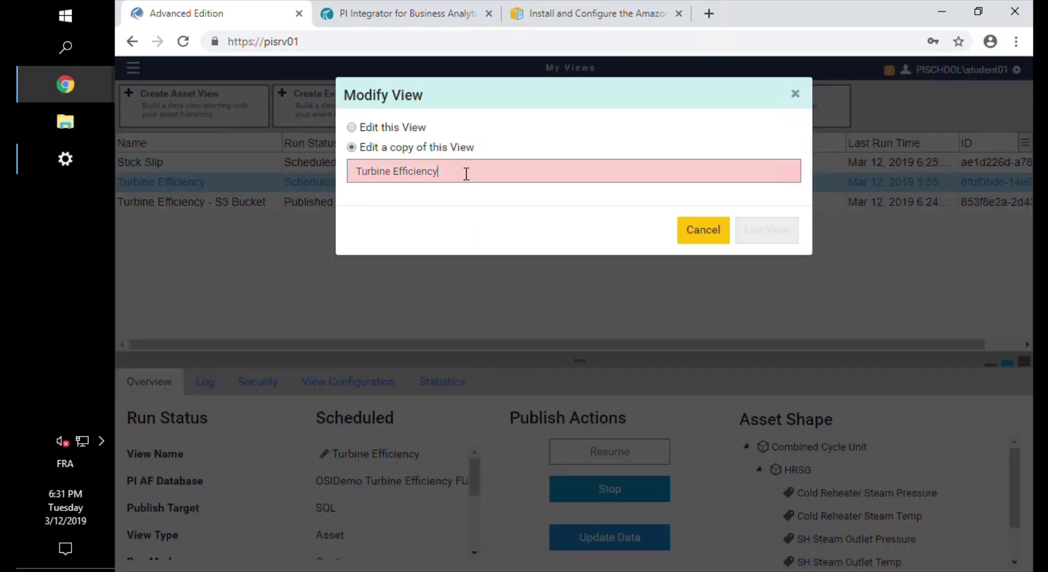
left_click(466, 171)
type("- ")
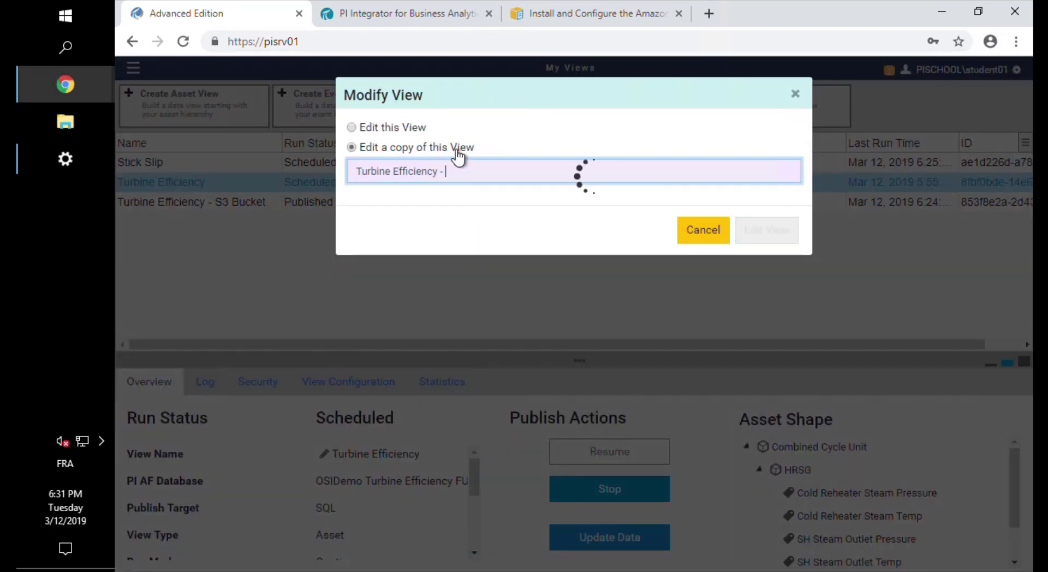
type("Redshift")
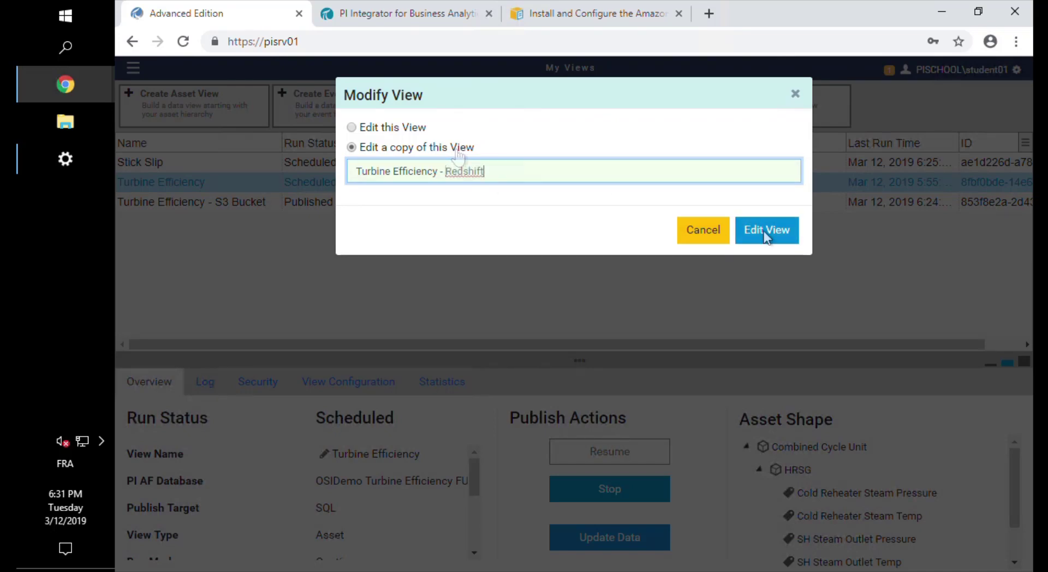
left_click(767, 230)
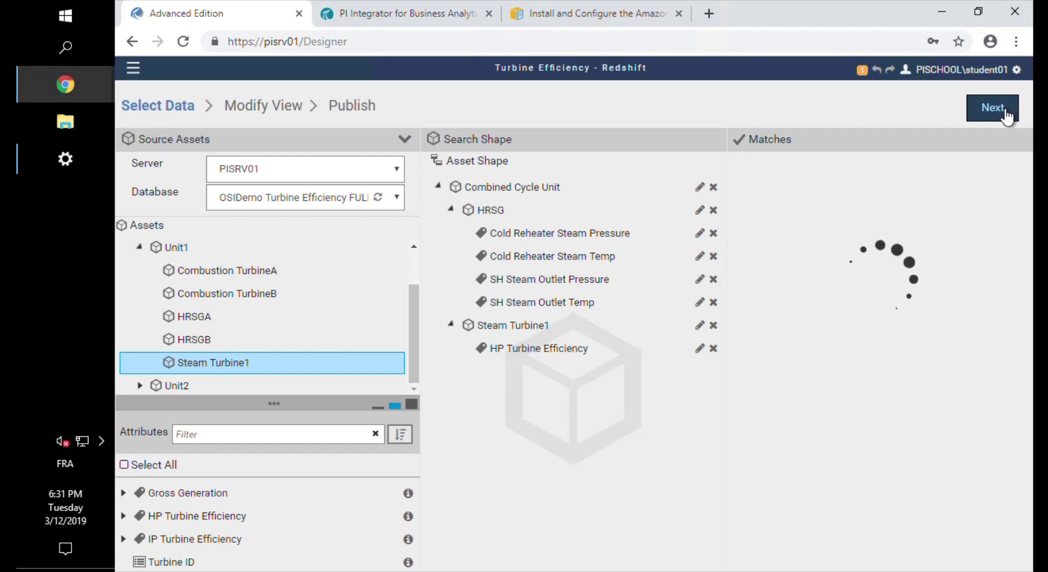
- Publish the copy once to the Amazon Redshift target
left_click(1003, 111)
left_click(1006, 112)
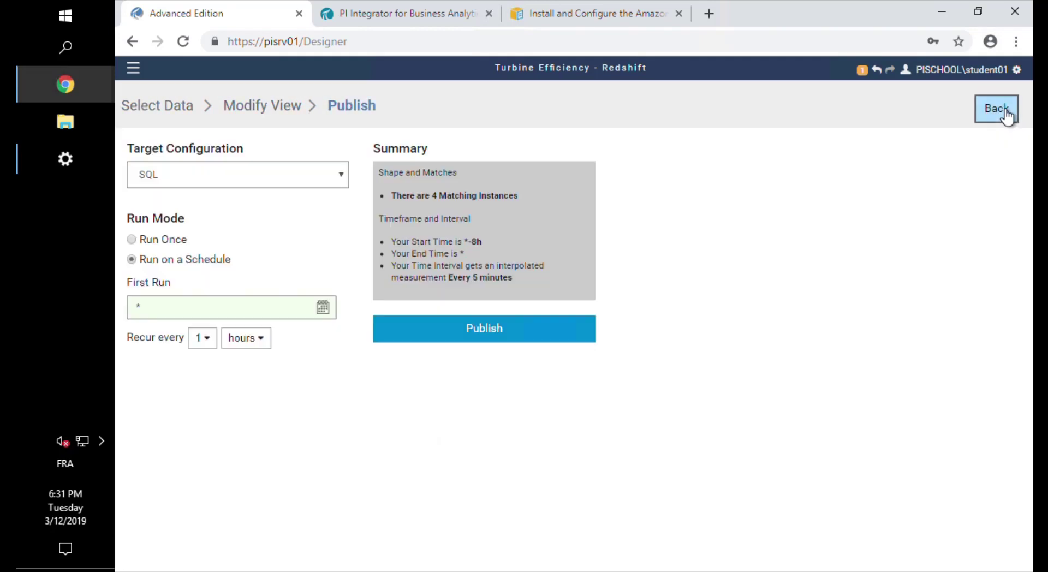
left_click(330, 175)
left_click(310, 226)
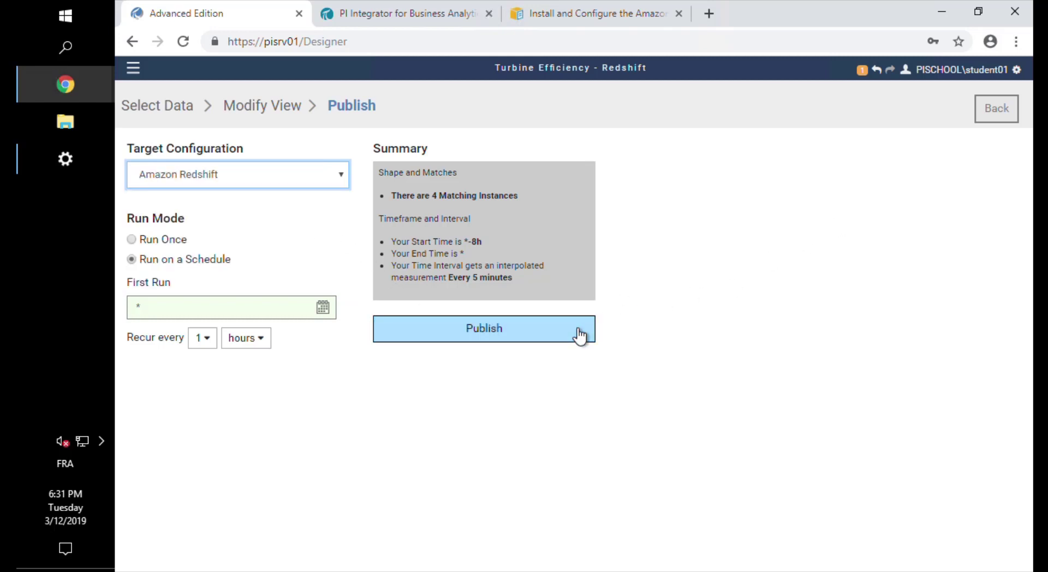
left_click(212, 243)
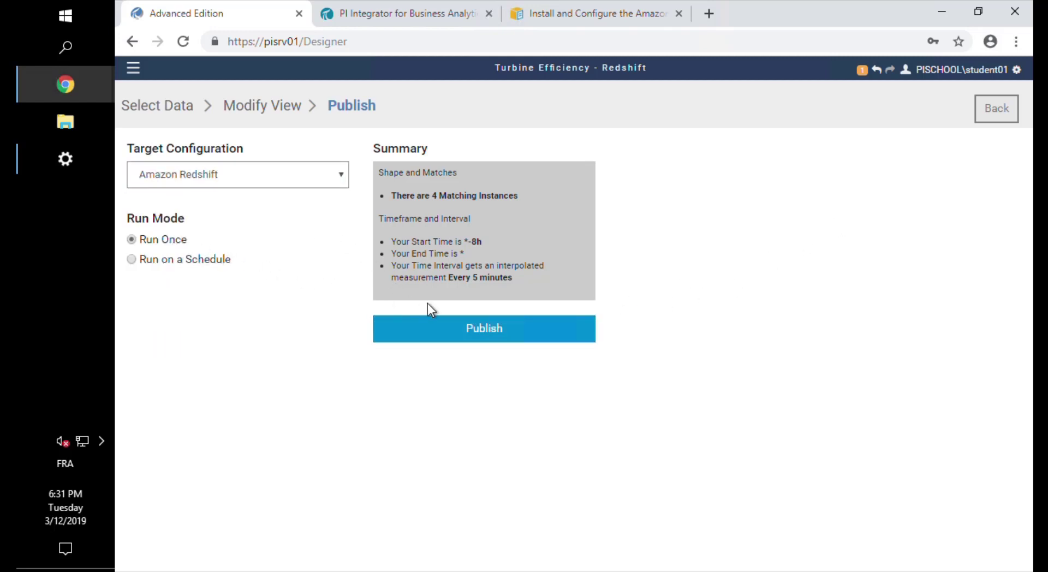
left_click(483, 330)
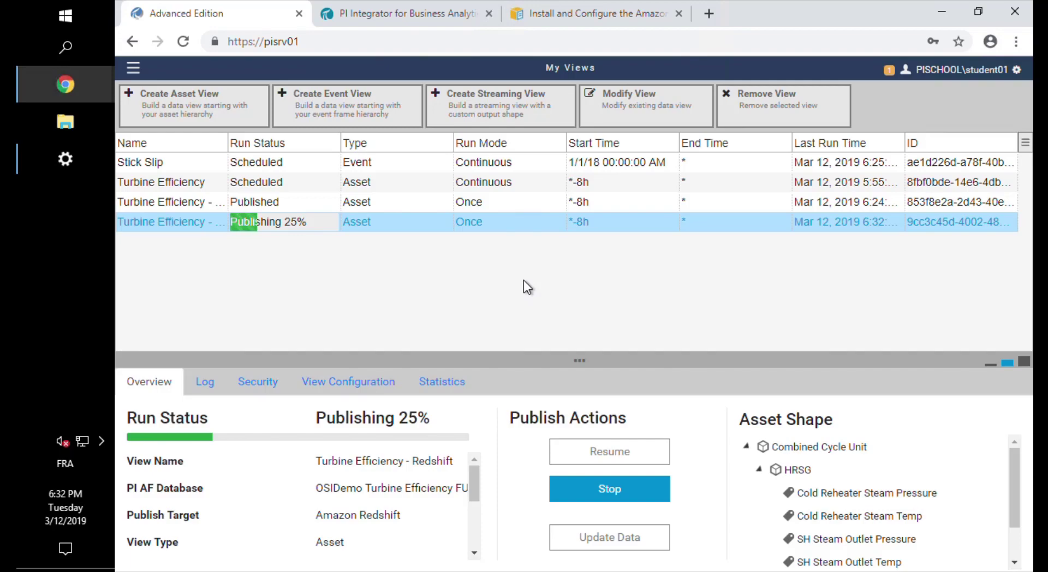
- Widen the Name column of the views list so full view names show
left_click_drag(270, 145, 308, 142)
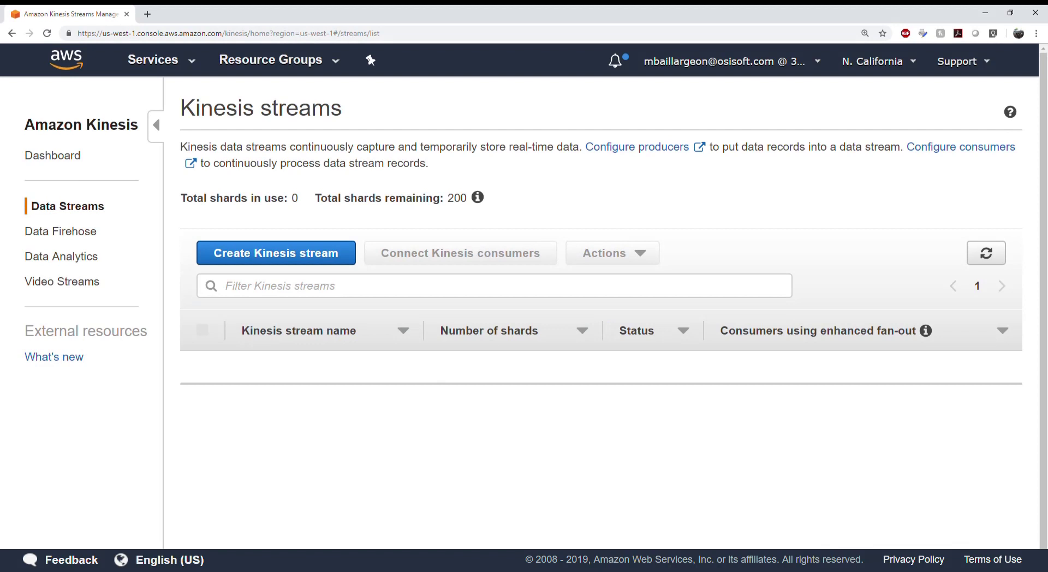
- Create the Kinesis stream 'pii4ba-turbineefficiency' with 20 shards
left_click(328, 256)
left_click(486, 190)
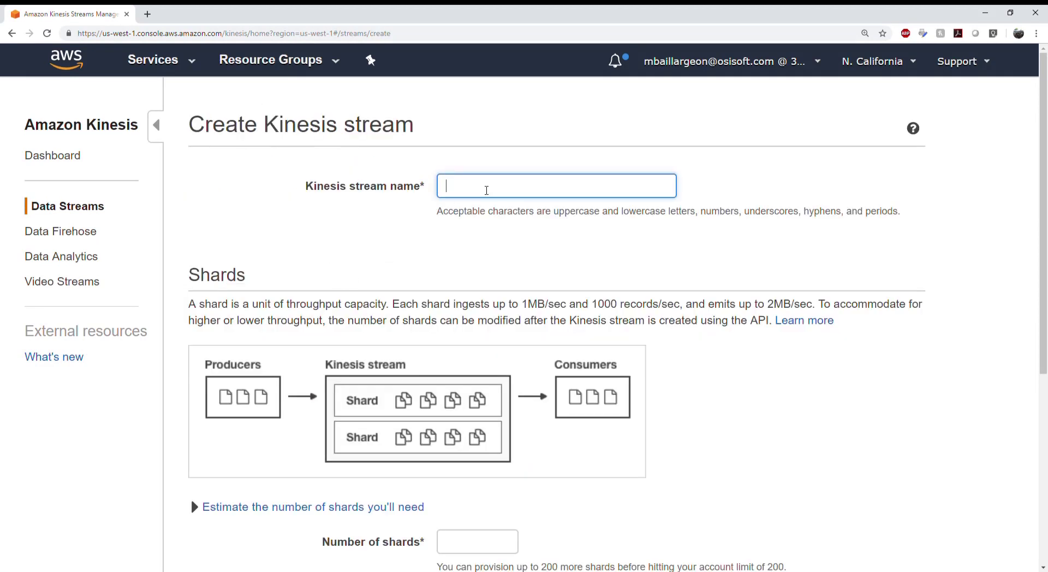
type("pii4ba-turbine")
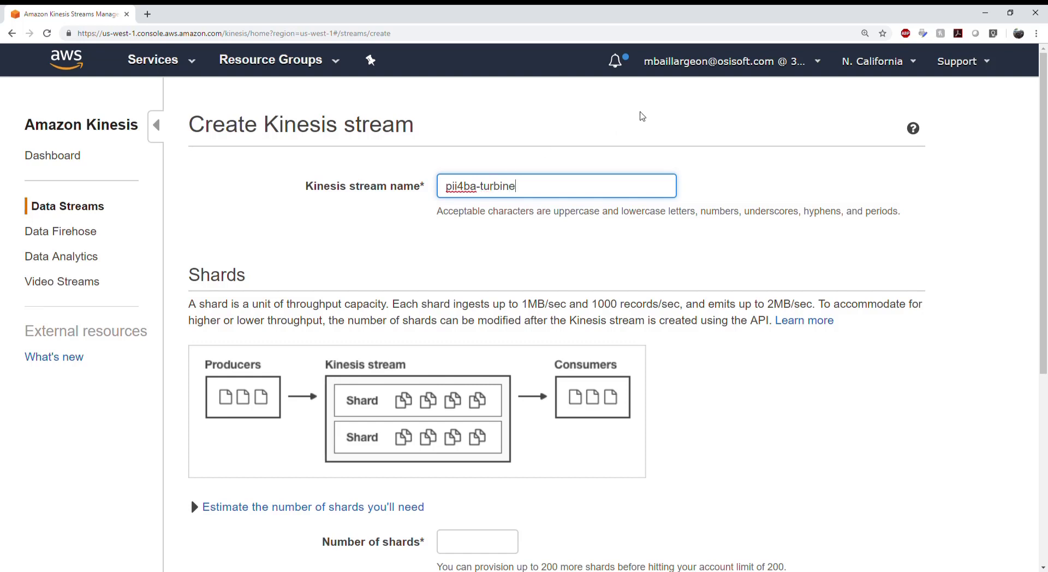
type("efficiency")
scroll(619, 285, "down", 3)
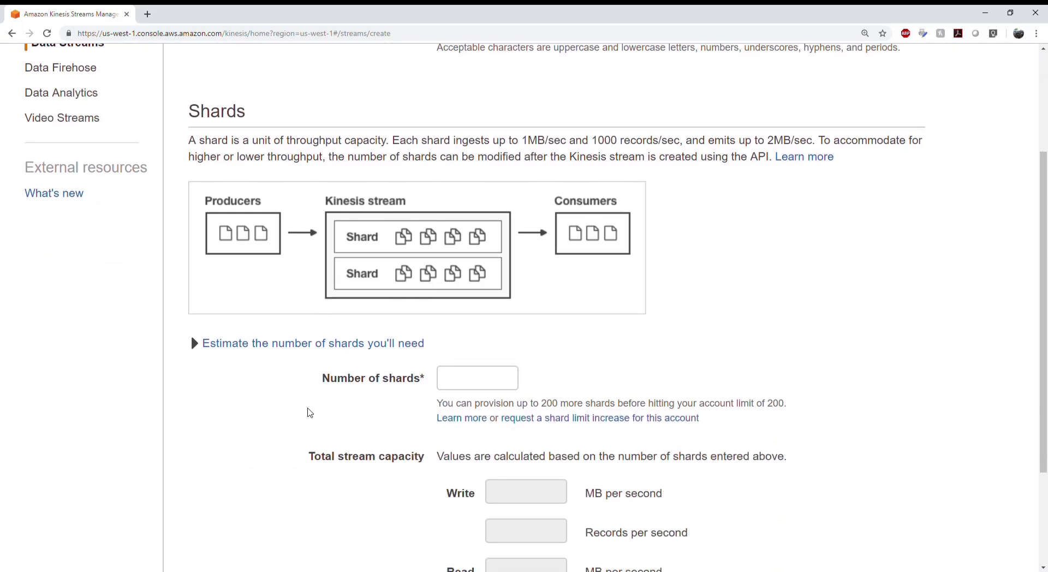
left_click(451, 388)
type("20")
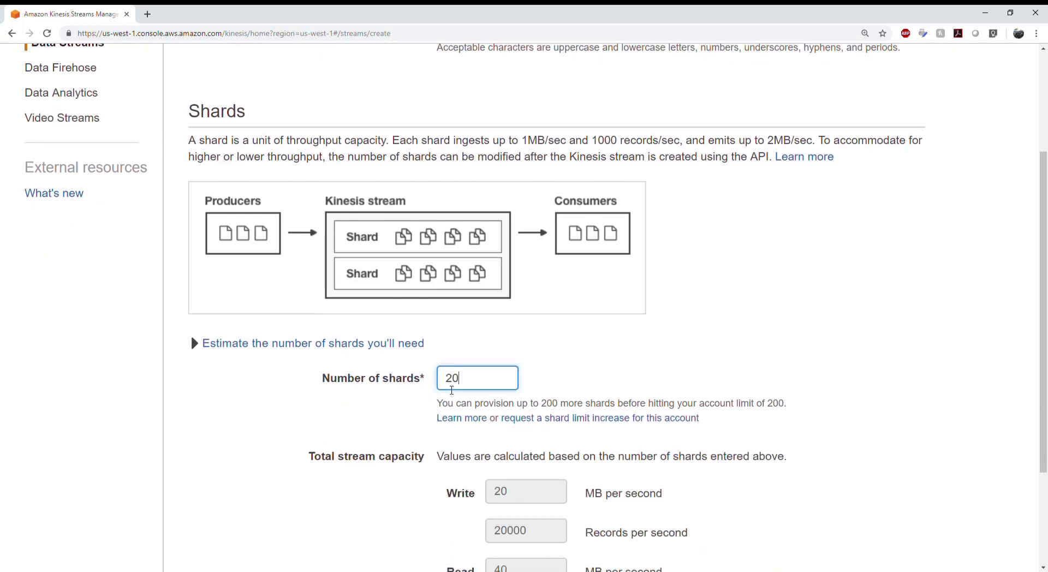
scroll(451, 389, "down", 3)
left_click(836, 505)
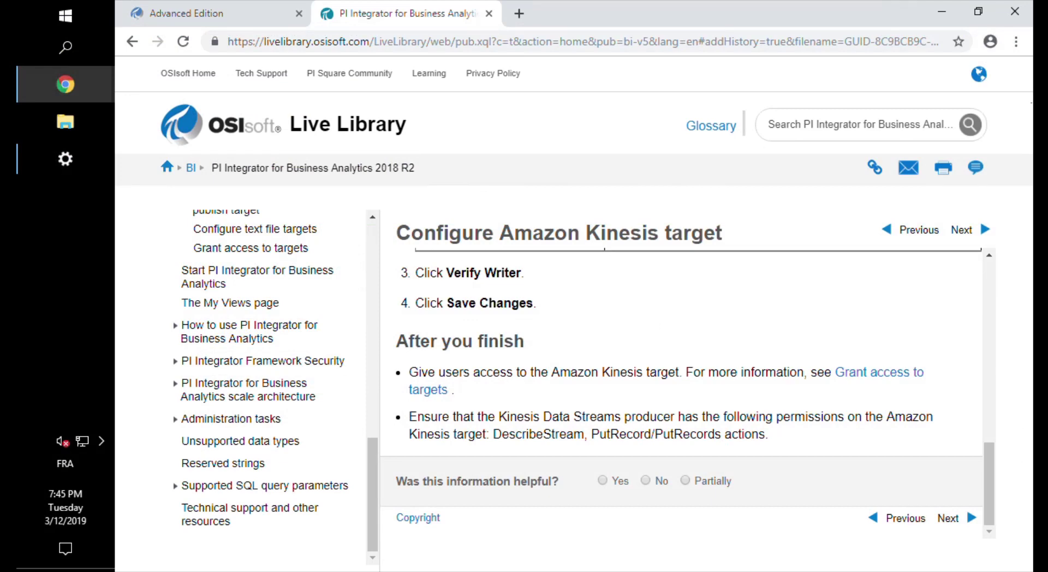
- Go to the publish targets page in PI Integrator's Administration
left_click(234, 15)
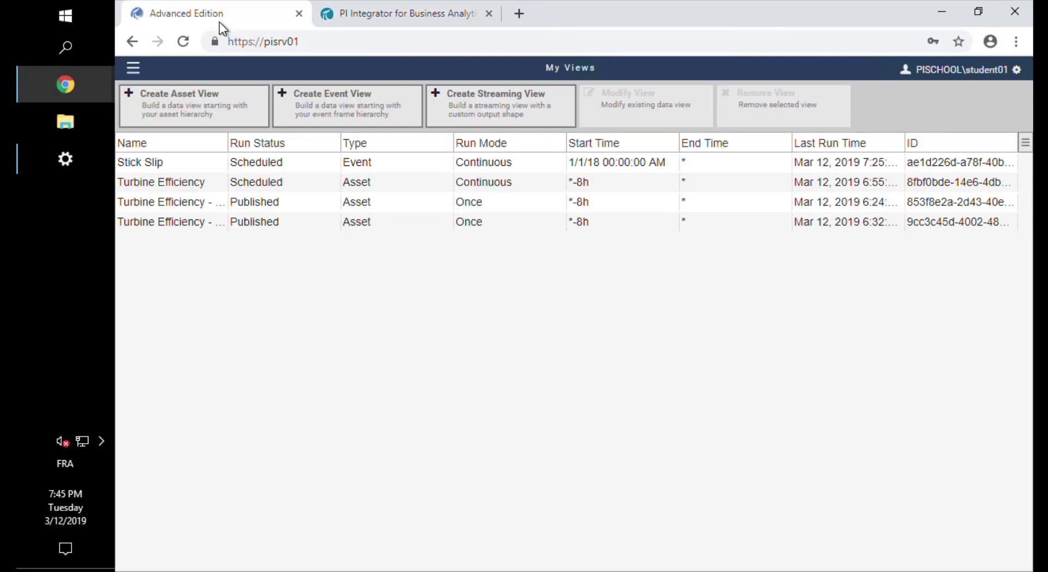
left_click(133, 68)
scroll(232, 426, "down", 1)
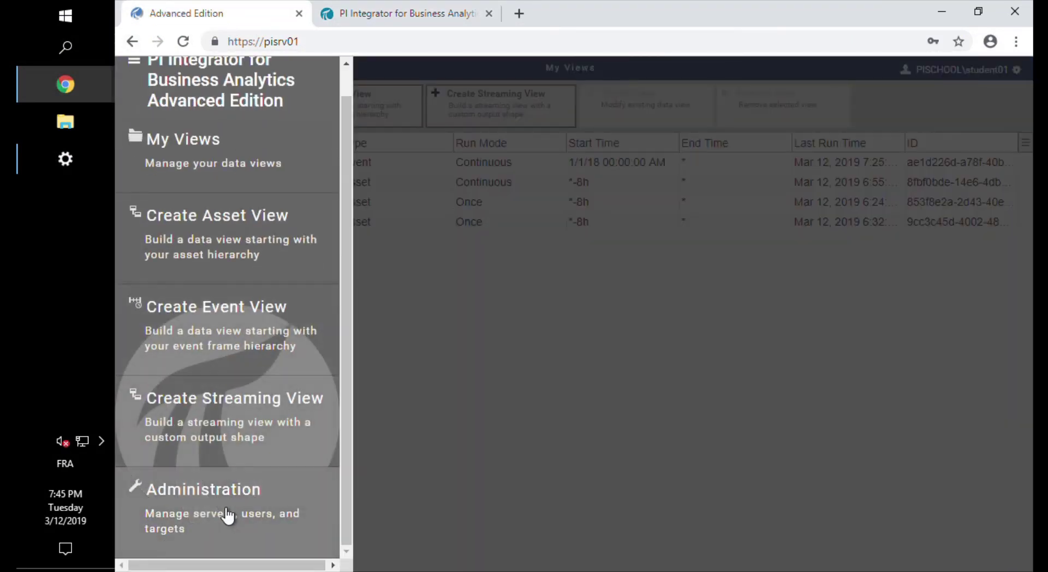
left_click(228, 516)
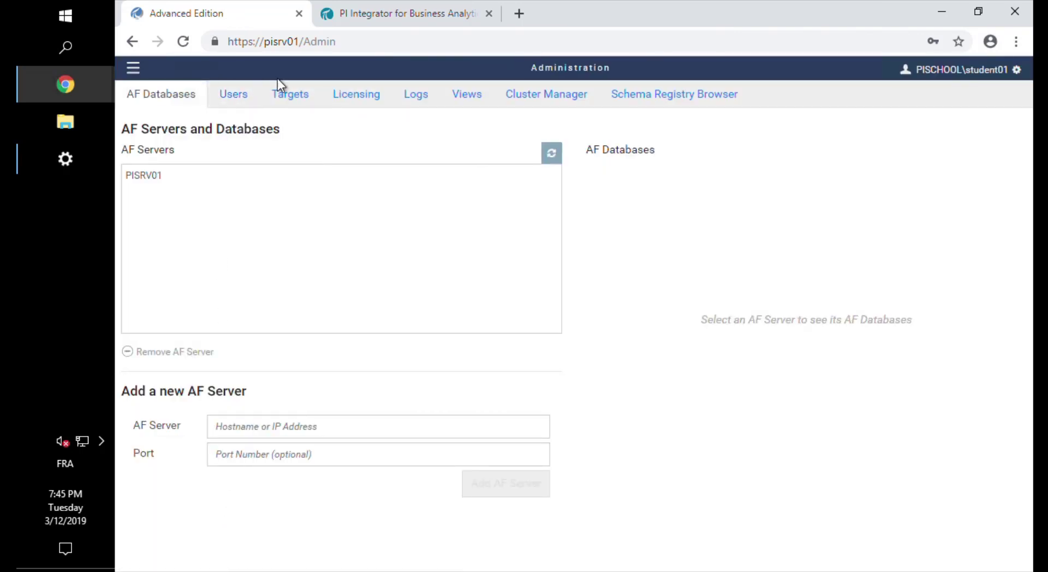
left_click(286, 96)
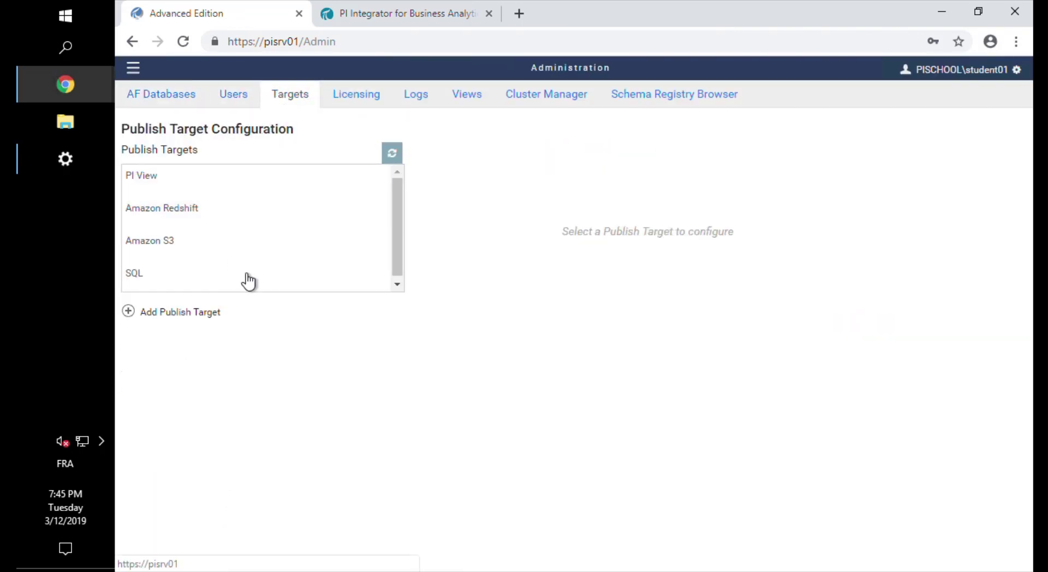
- Add a Kinesis target for pii4ba-turbineefficiency in US West (N. California) with Json format, verified and saved
left_click(181, 316)
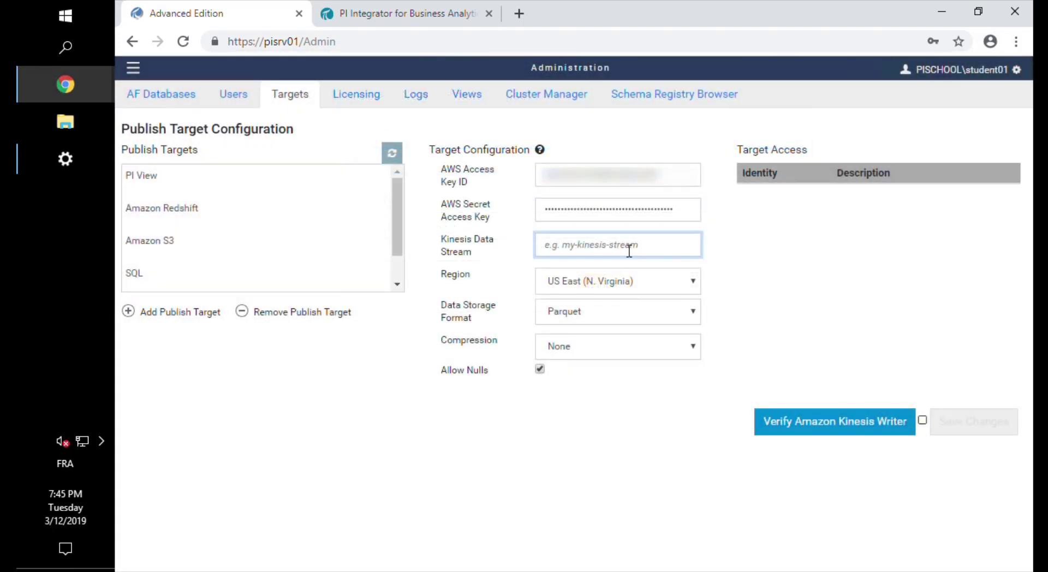
type("pii4ba-turbineefficiency")
key("Tab")
key("Down")
key("Down")
left_click(646, 313)
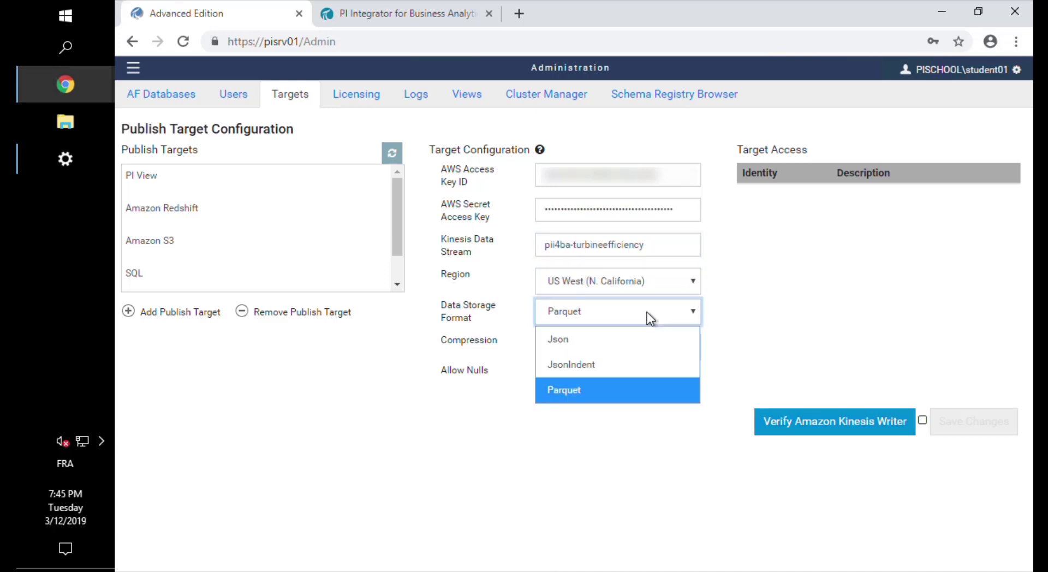
left_click(634, 346)
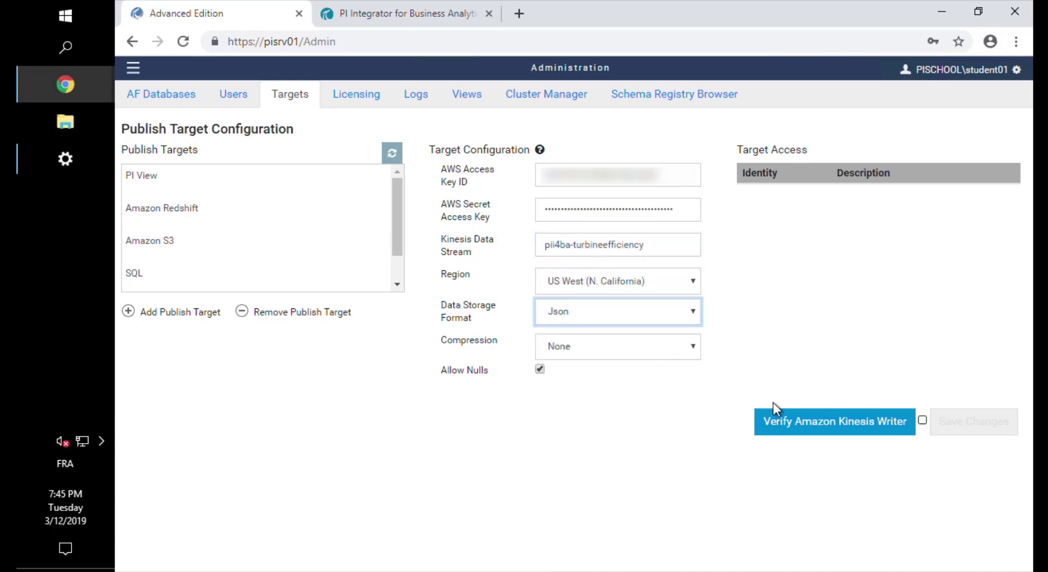
left_click(807, 425)
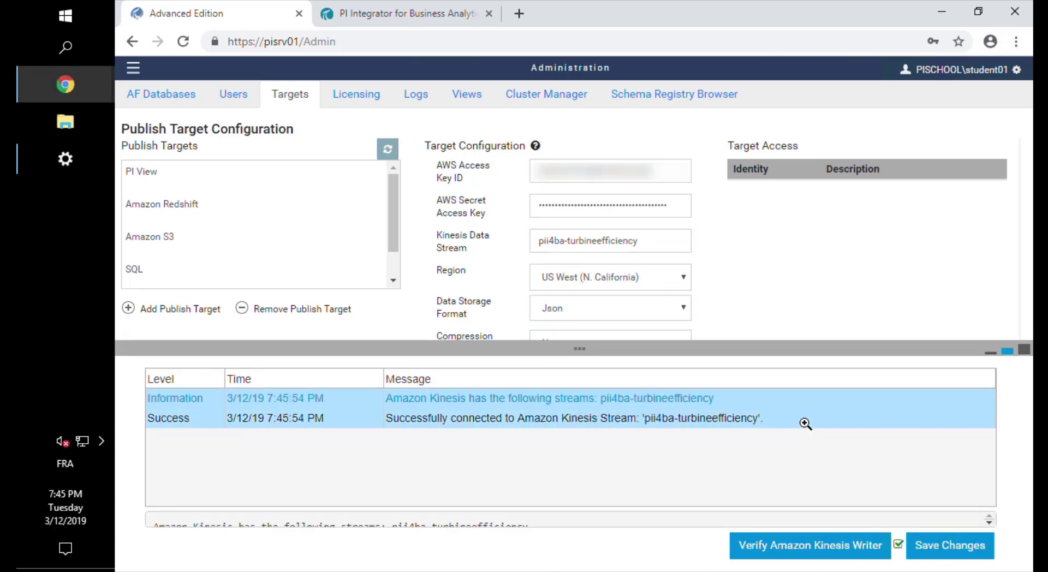
left_click(780, 423)
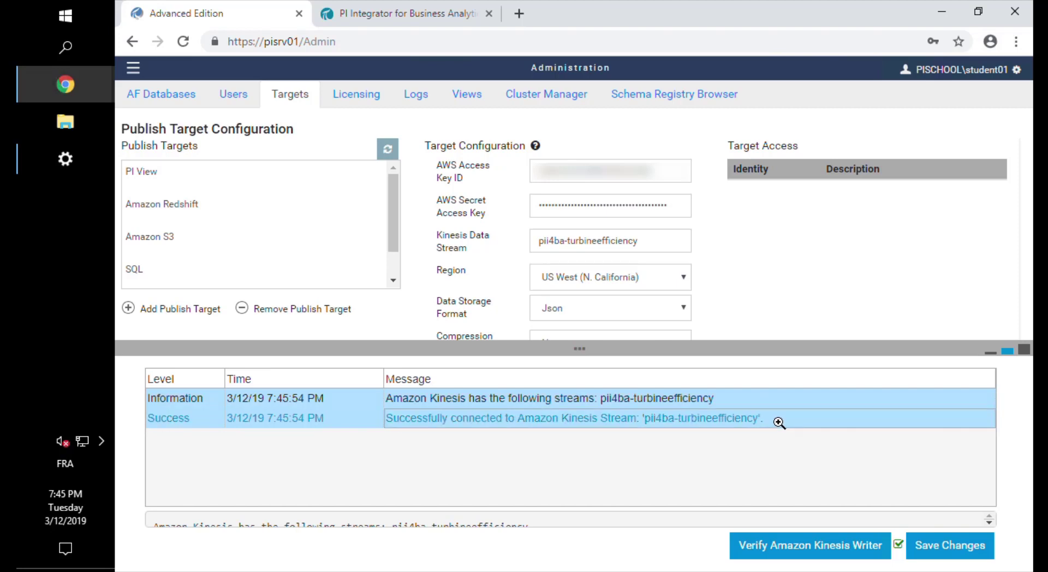
left_click(951, 546)
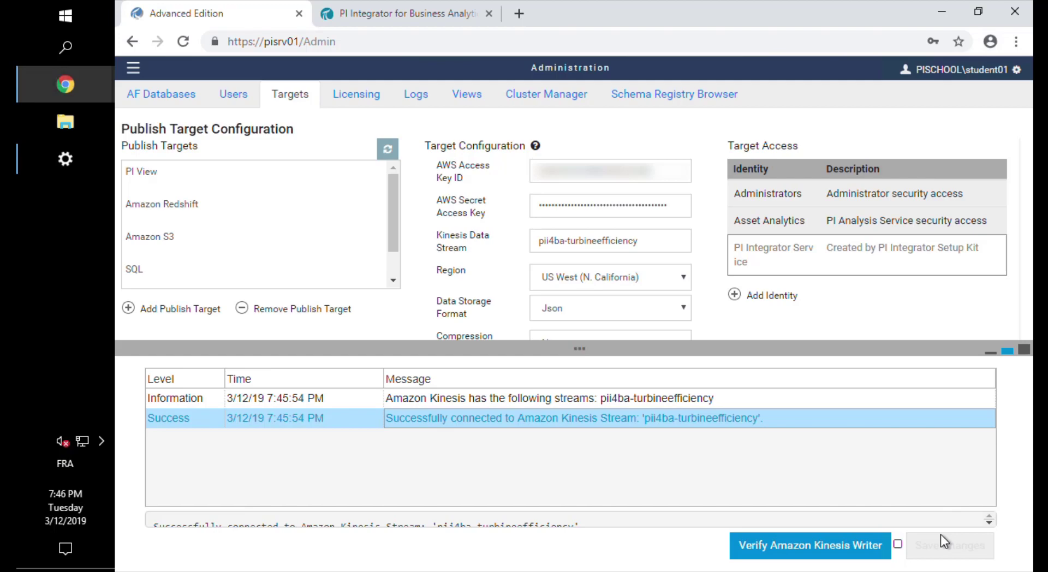
left_click(132, 68)
left_click(175, 159)
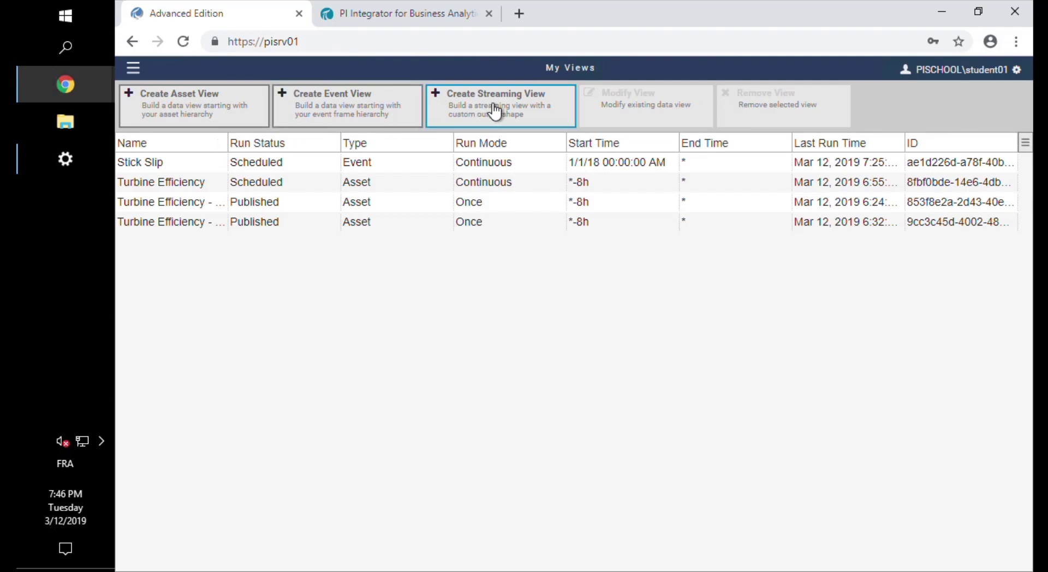
- Create a new streaming view named 'Turbine Efficiency - Kinesis'
left_click(494, 111)
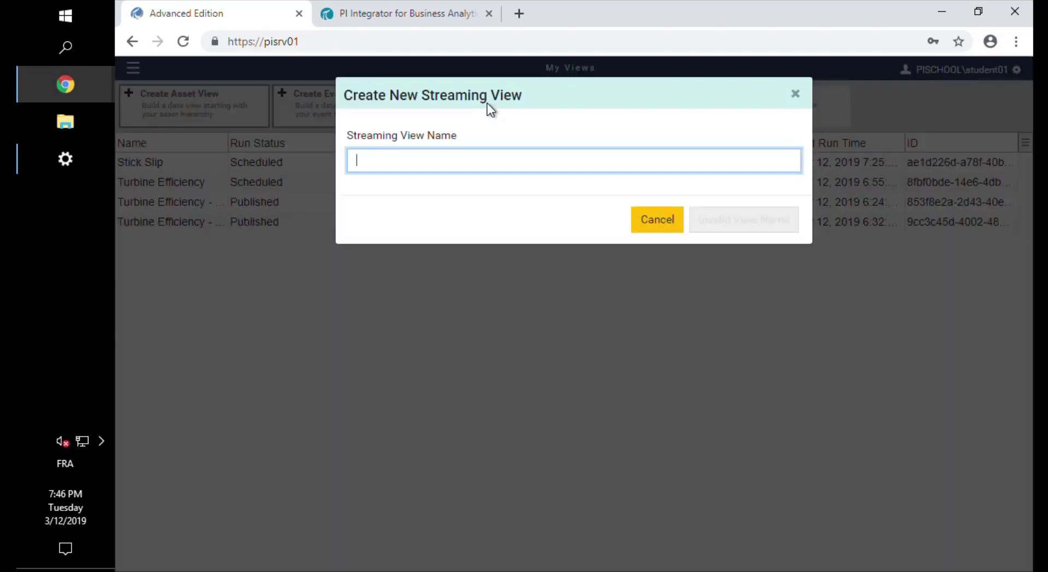
type("T")
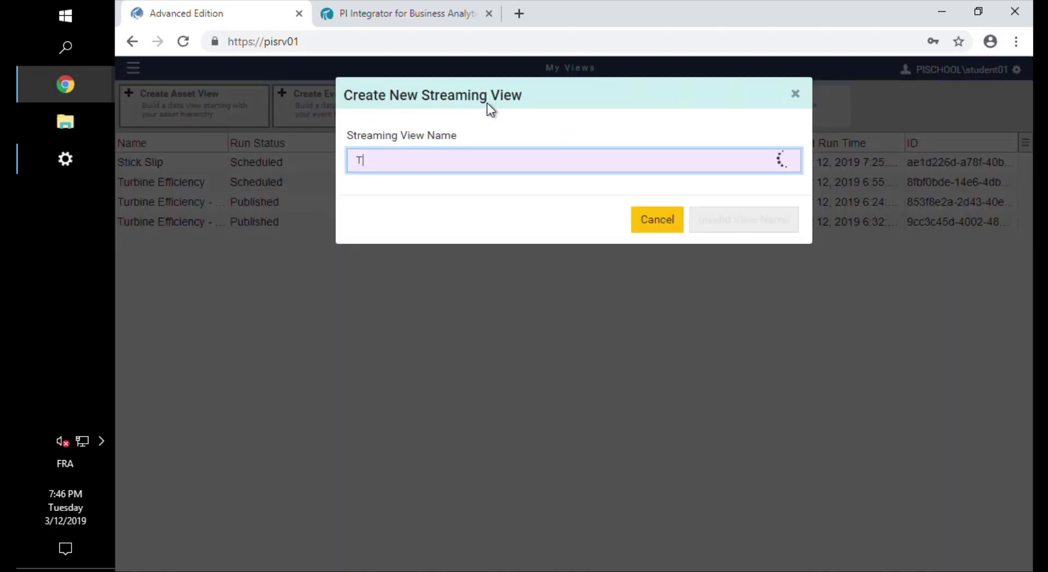
type("ur")
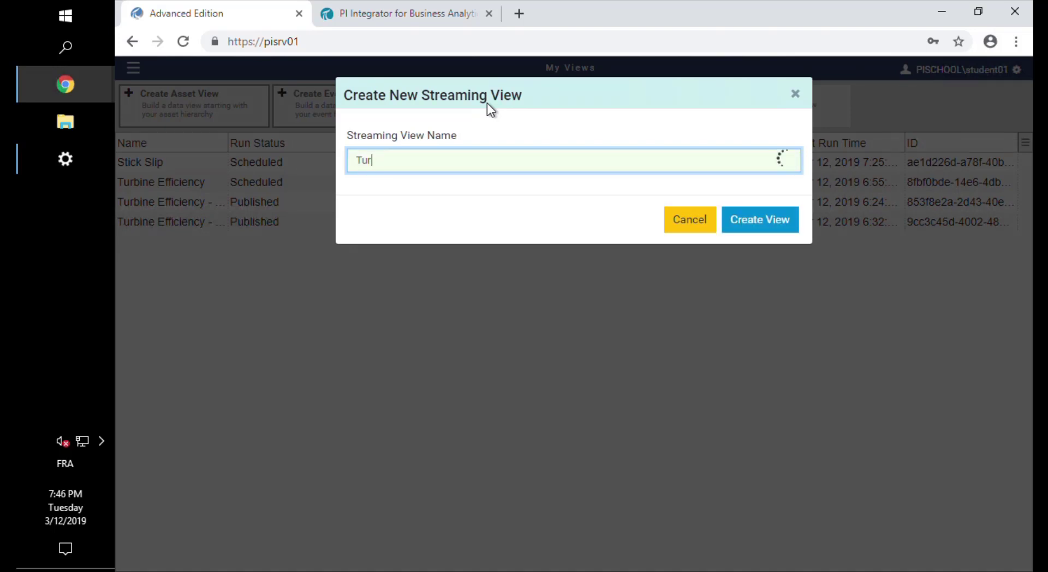
type("bine Eff")
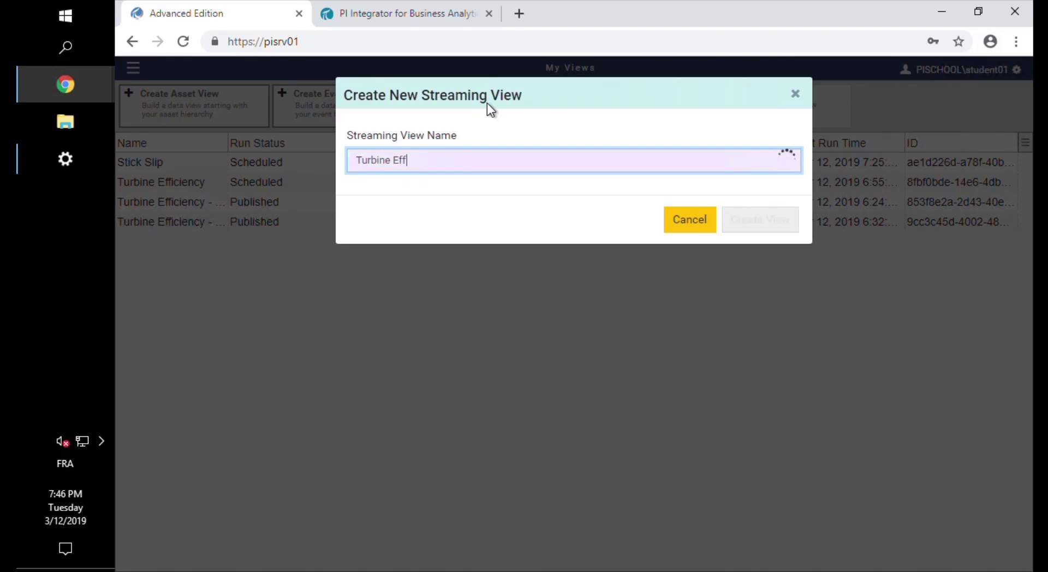
type("iciency -")
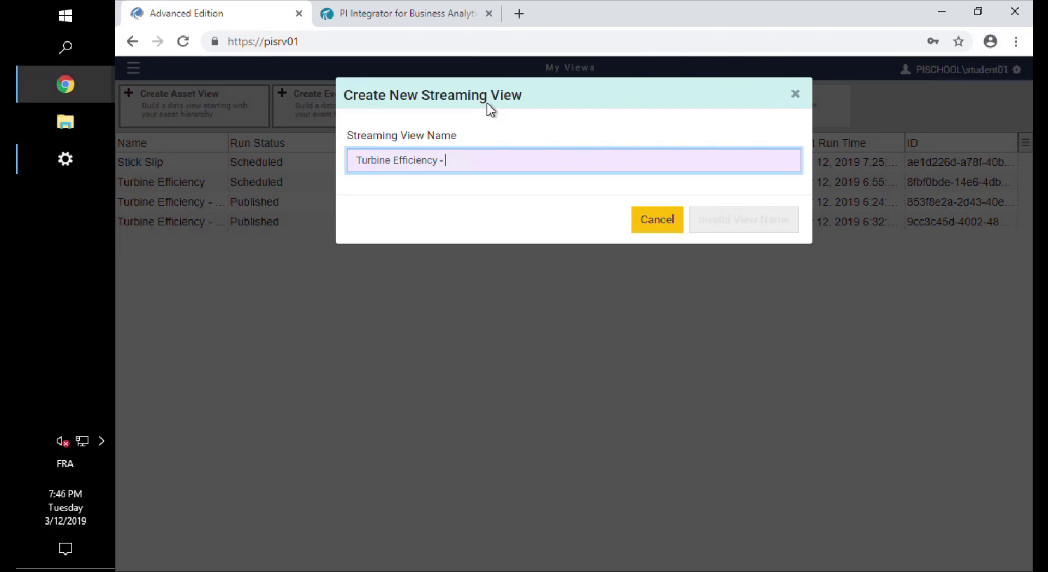
type(" Ki")
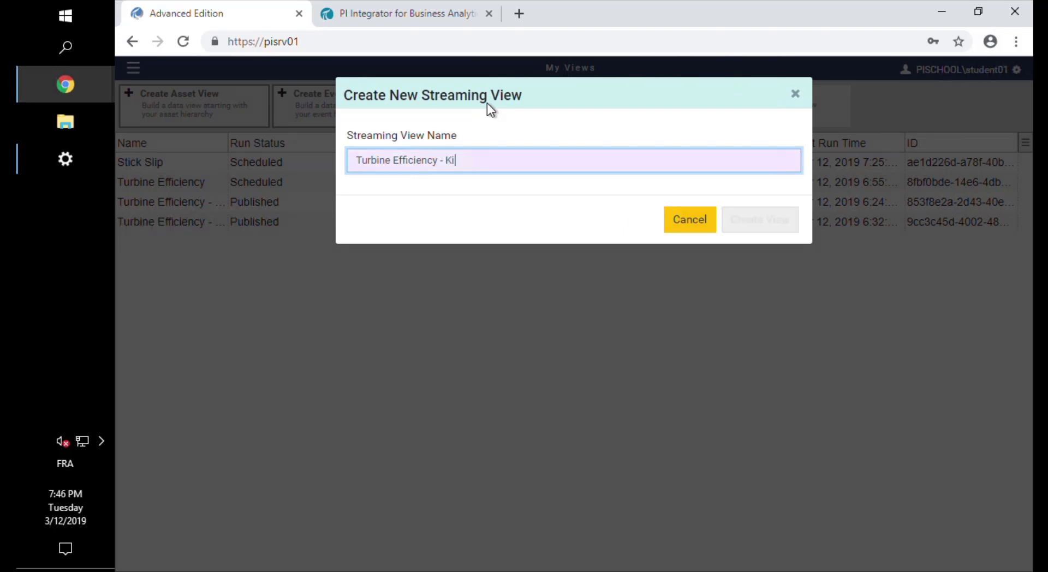
type("nesis")
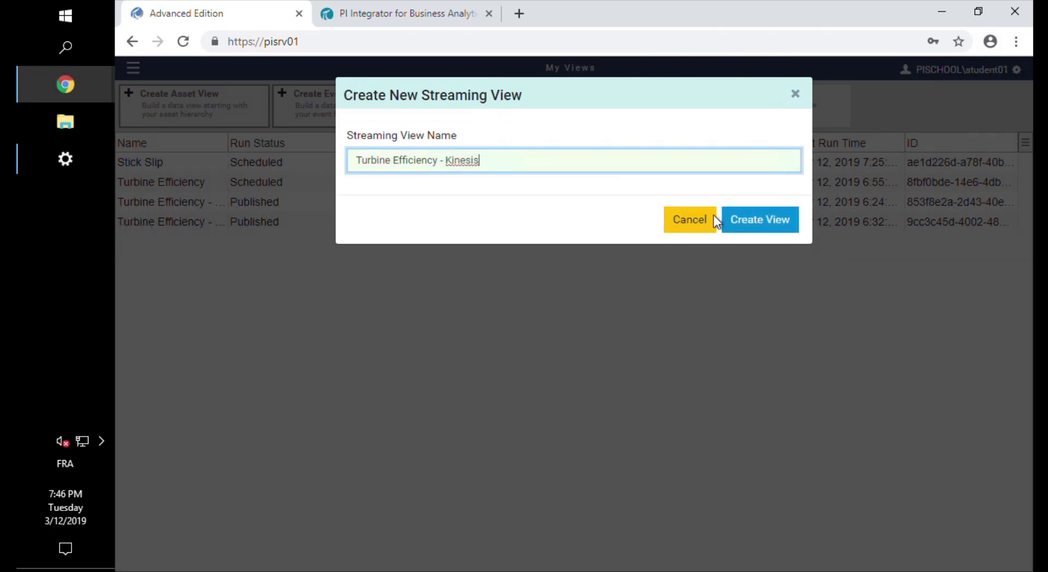
left_click(766, 221)
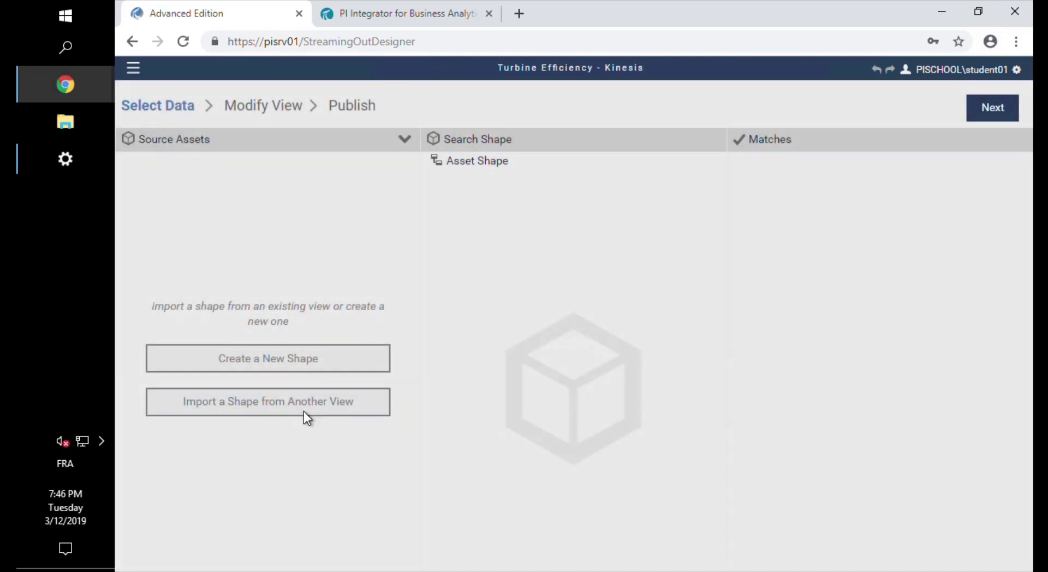
- Import the Turbine Efficiency shape into the streaming view and publish it to Amazon Kinesis
left_click(304, 412)
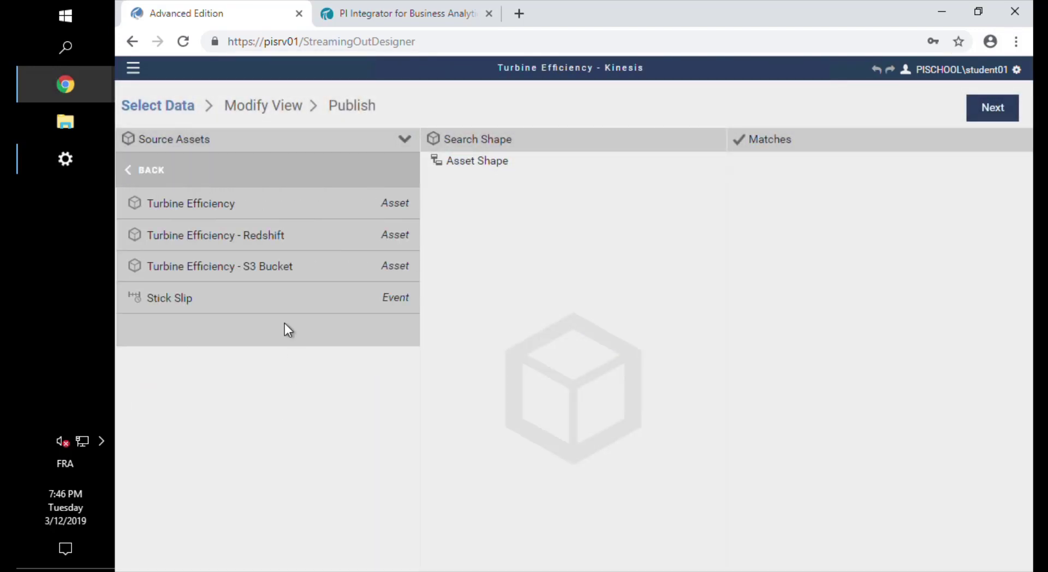
left_click(242, 216)
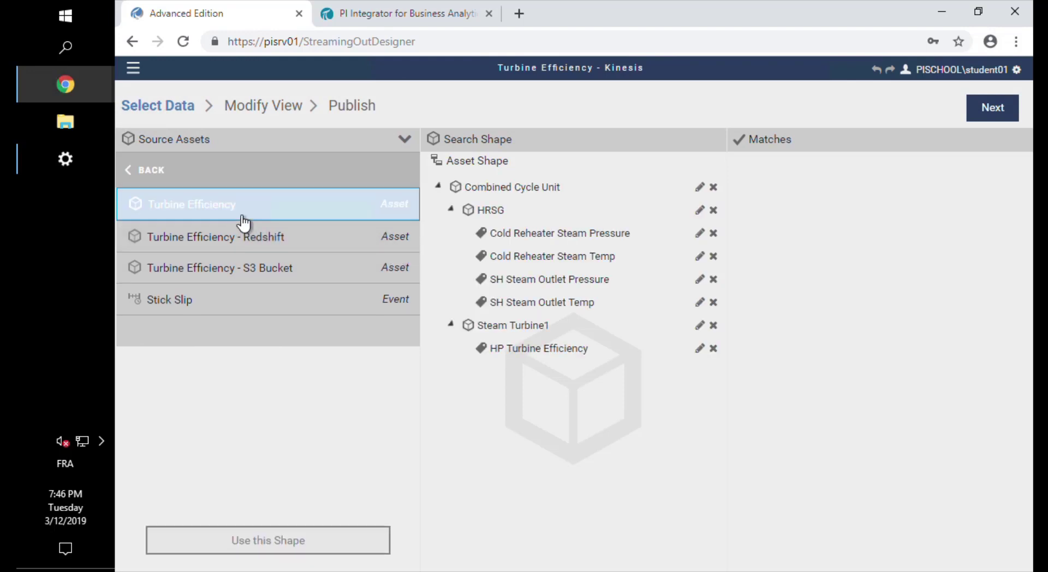
left_click(361, 548)
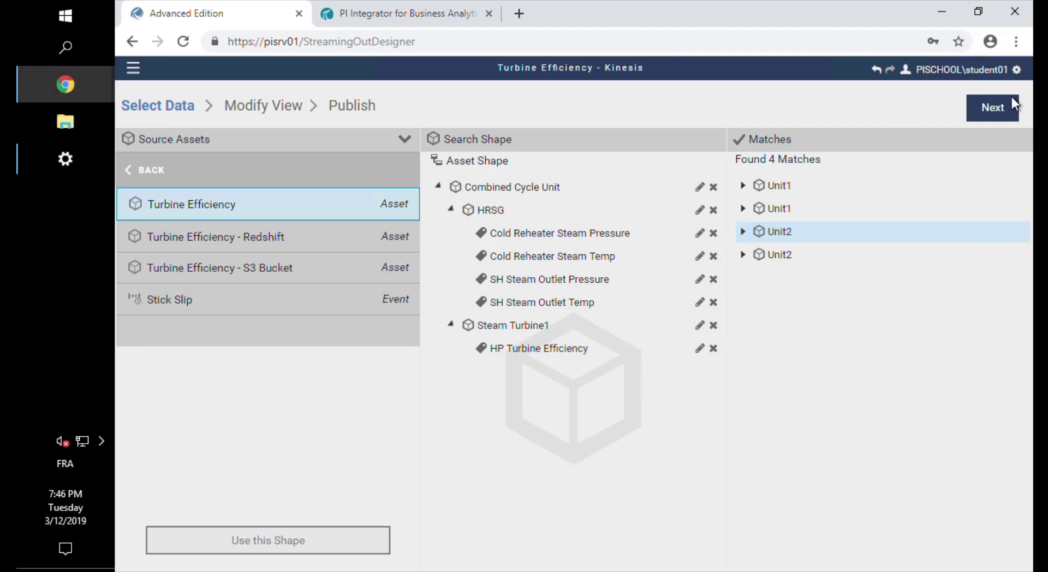
left_click(1002, 109)
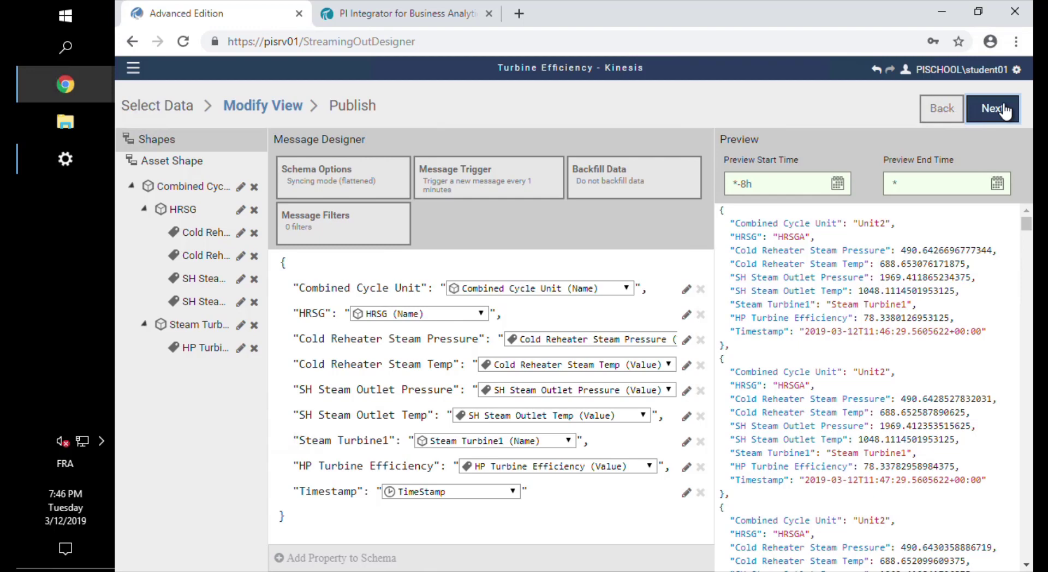
left_click(1004, 109)
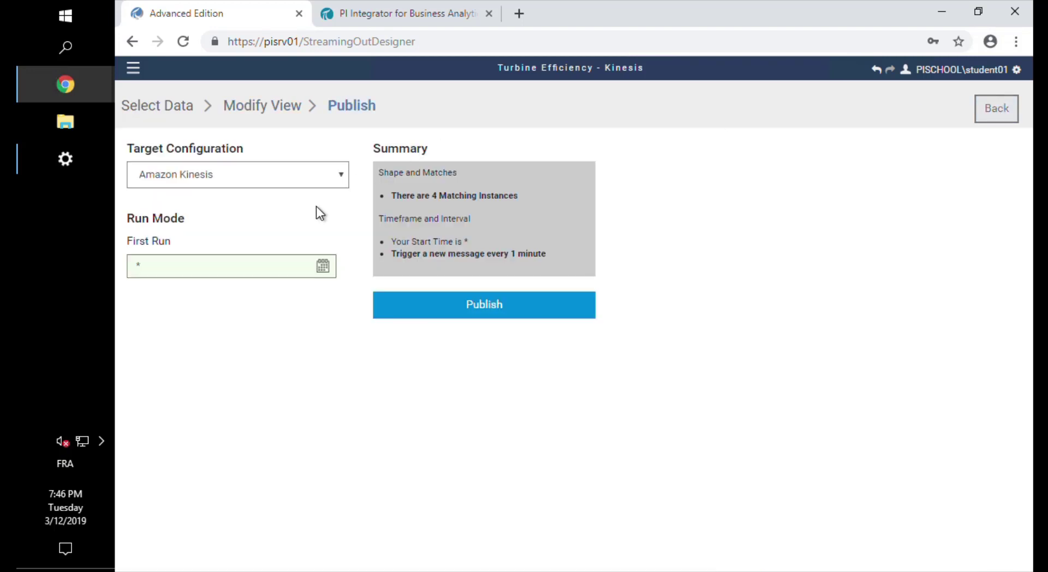
left_click(431, 322)
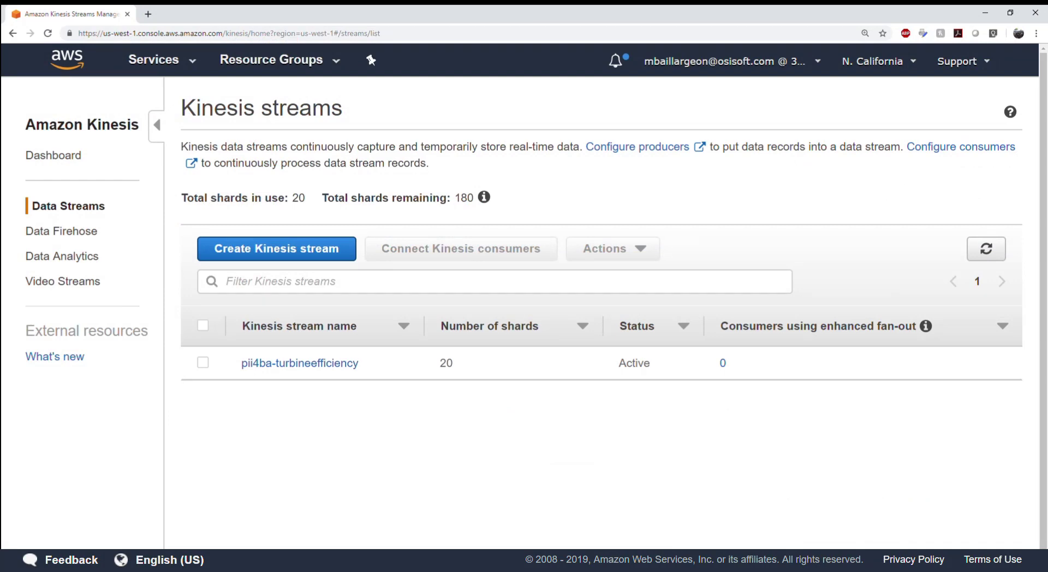
- Open the pii4ba-turbineefficiency stream's monitoring charts showing the PutRecord bytes spike
left_click(279, 364)
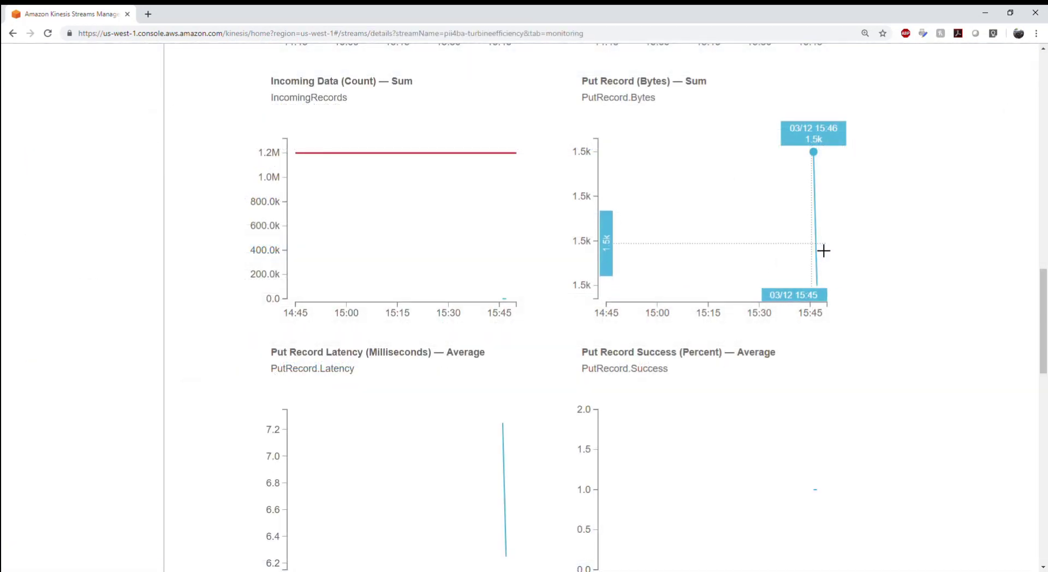